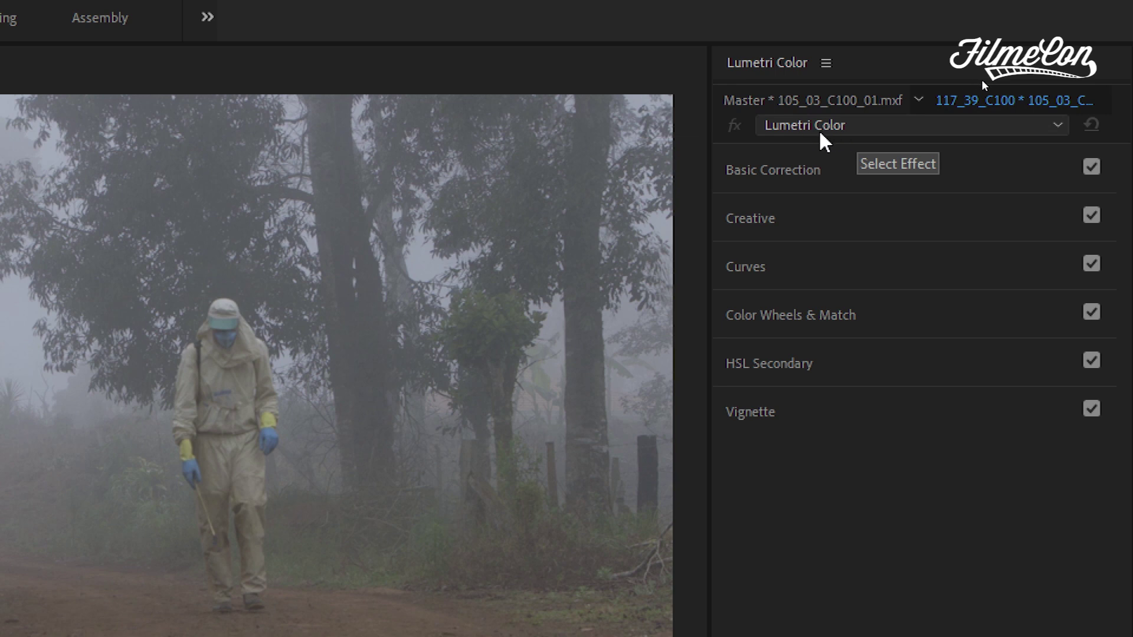
- Place two separated copies of the first 105_03_C100_01.mxf clip further along track V1, and reselect the original clip
left_click(774, 100)
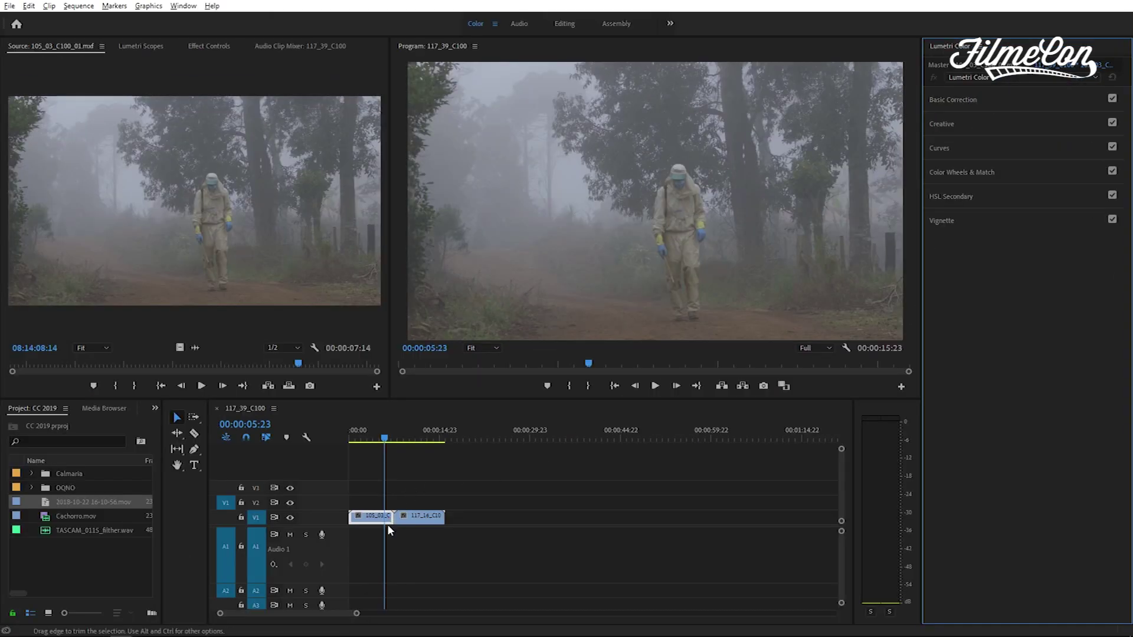
left_click_drag(377, 517, 595, 528)
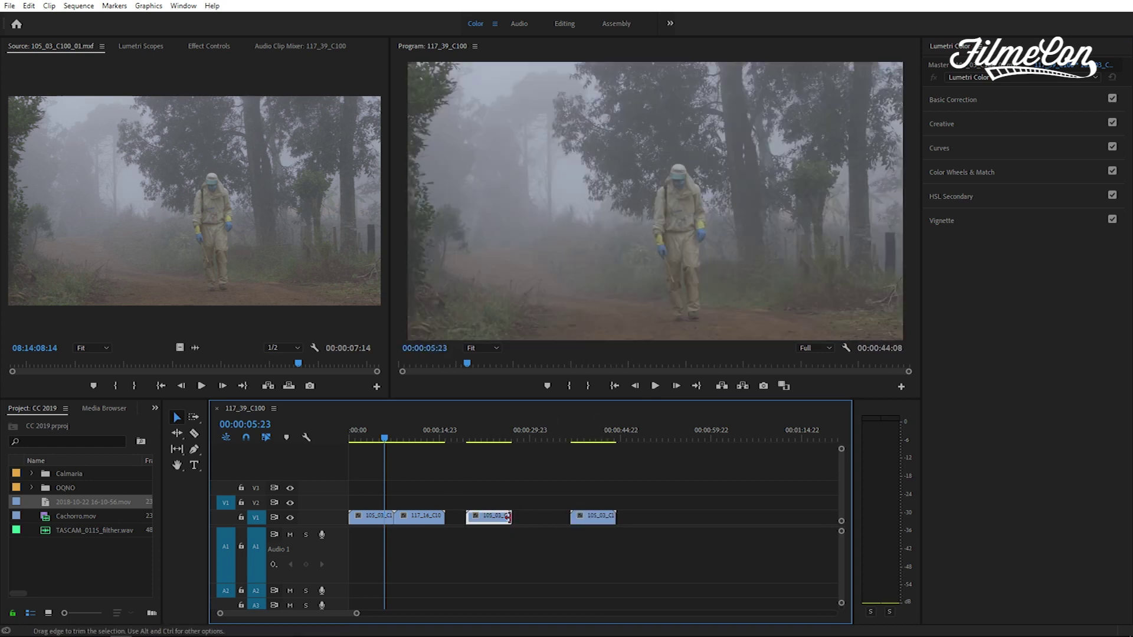
left_click(379, 519)
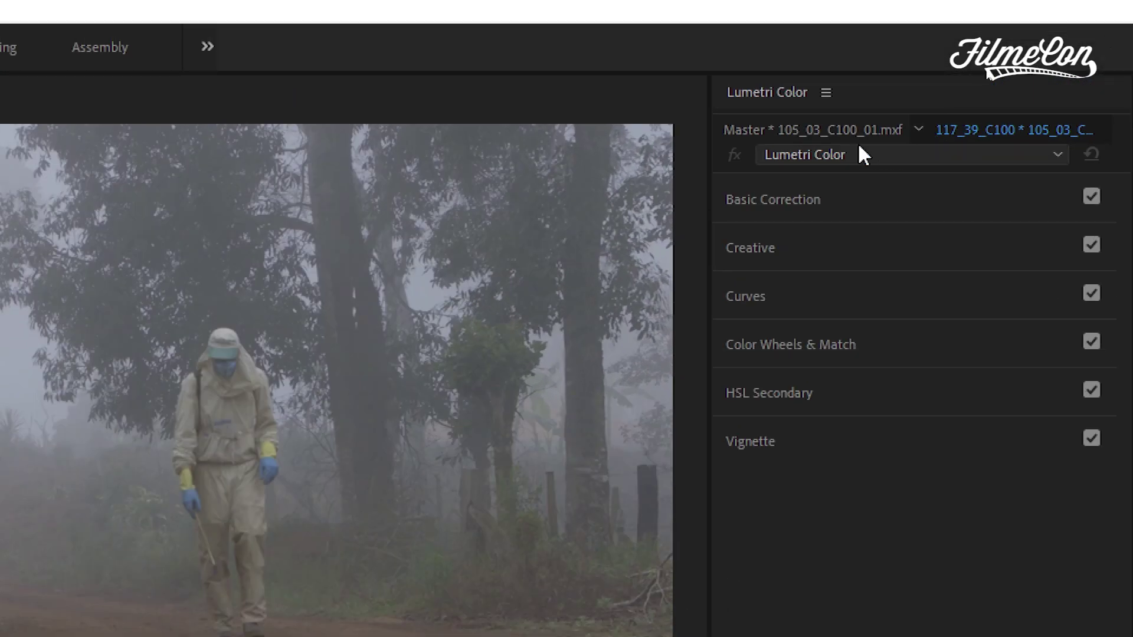
- On the master clip 105_03_C100_01.mxf, set Basic Correction's Contrast to 84,9 and Saturation to 162,2
left_click(792, 129)
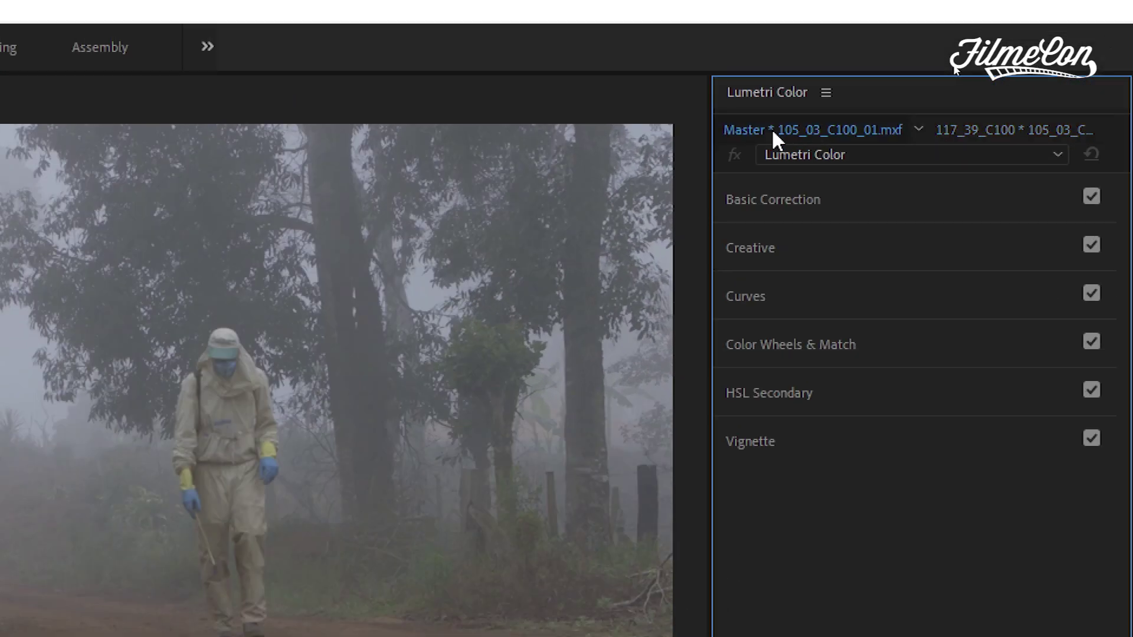
left_click(779, 200)
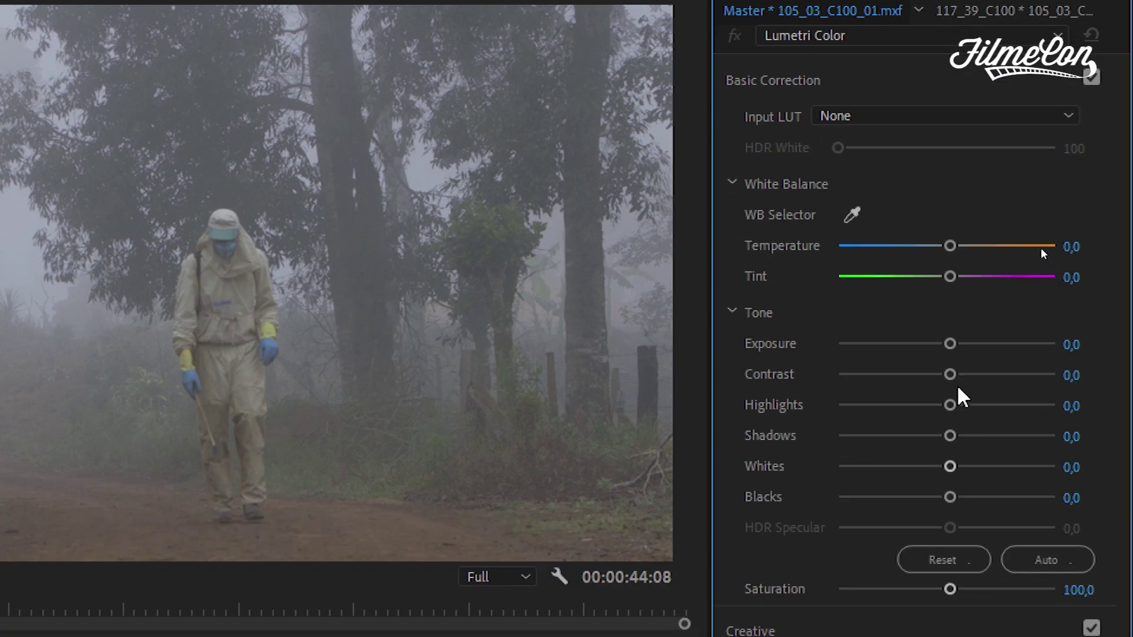
left_click_drag(951, 375, 1039, 378)
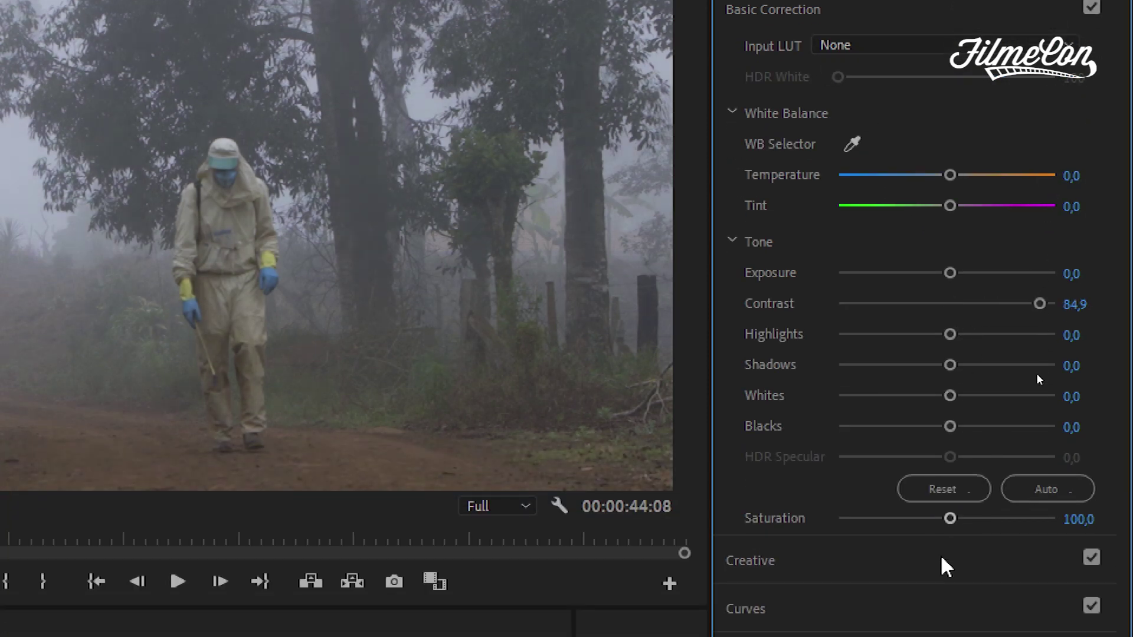
left_click_drag(965, 516, 1013, 512)
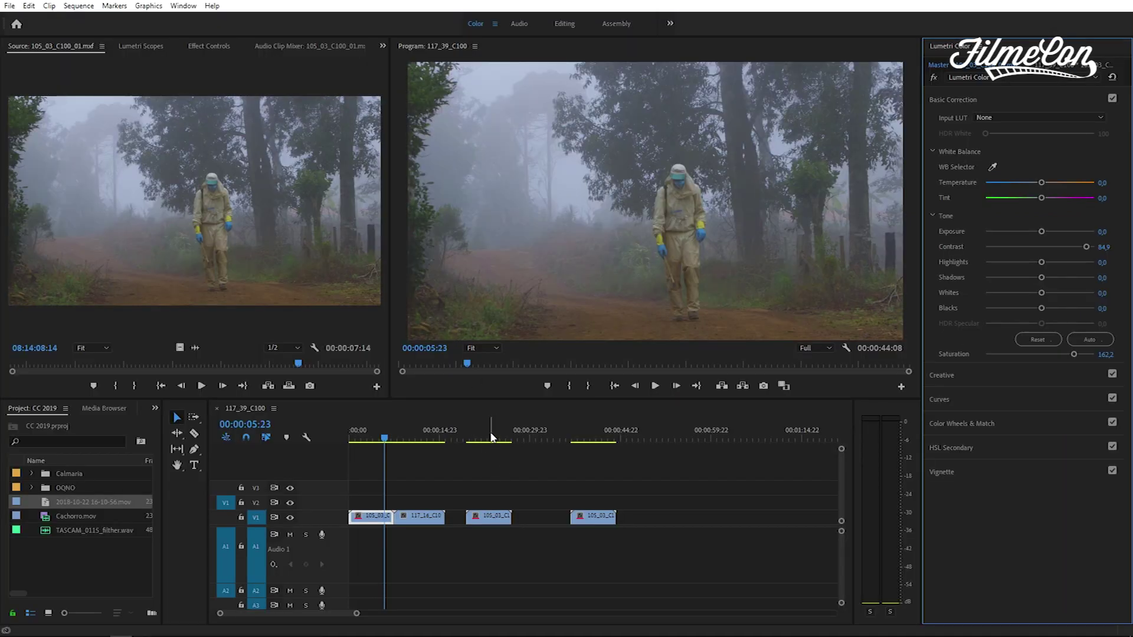
- Compare the grade on both copied clips and the second clip in the sequence, ending on the middle copy
left_click(492, 440)
left_click(595, 440)
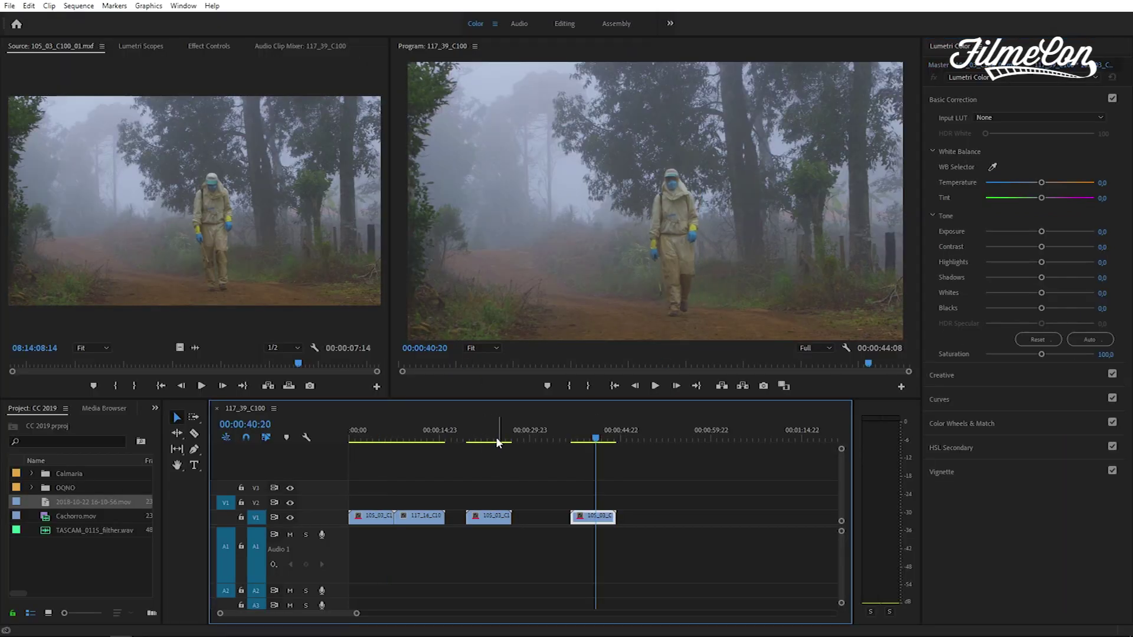
left_click(424, 440)
left_click(485, 440)
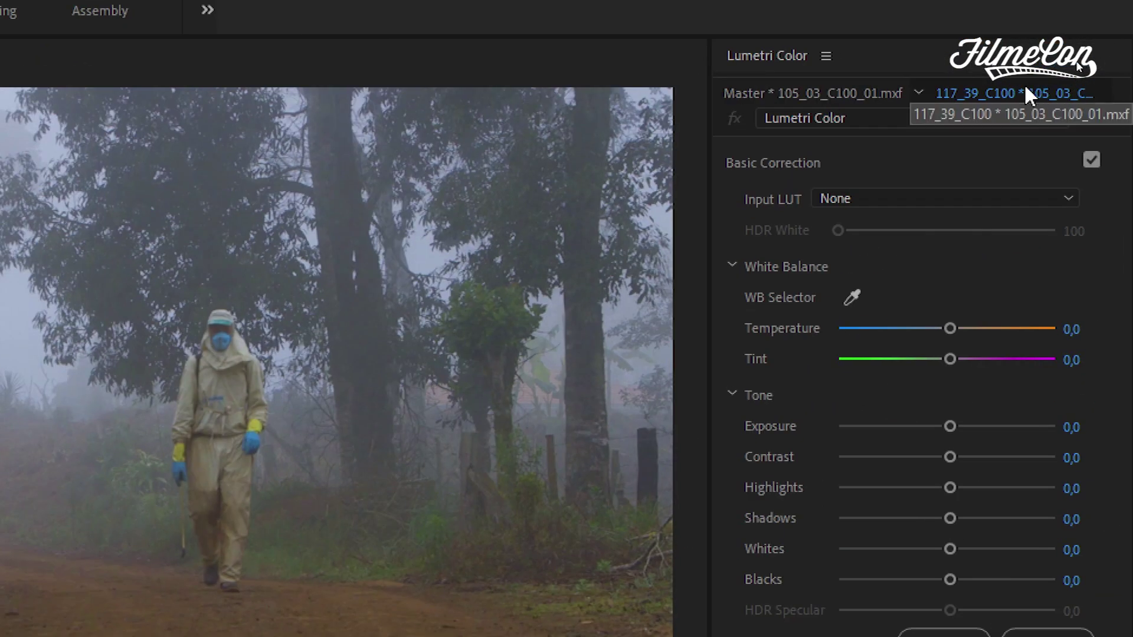
- Set Saturation to 0,0 on the middle copy alone, using its sequence-level Basic Correction rather than the master clip's
left_click(822, 92)
left_click(1006, 93)
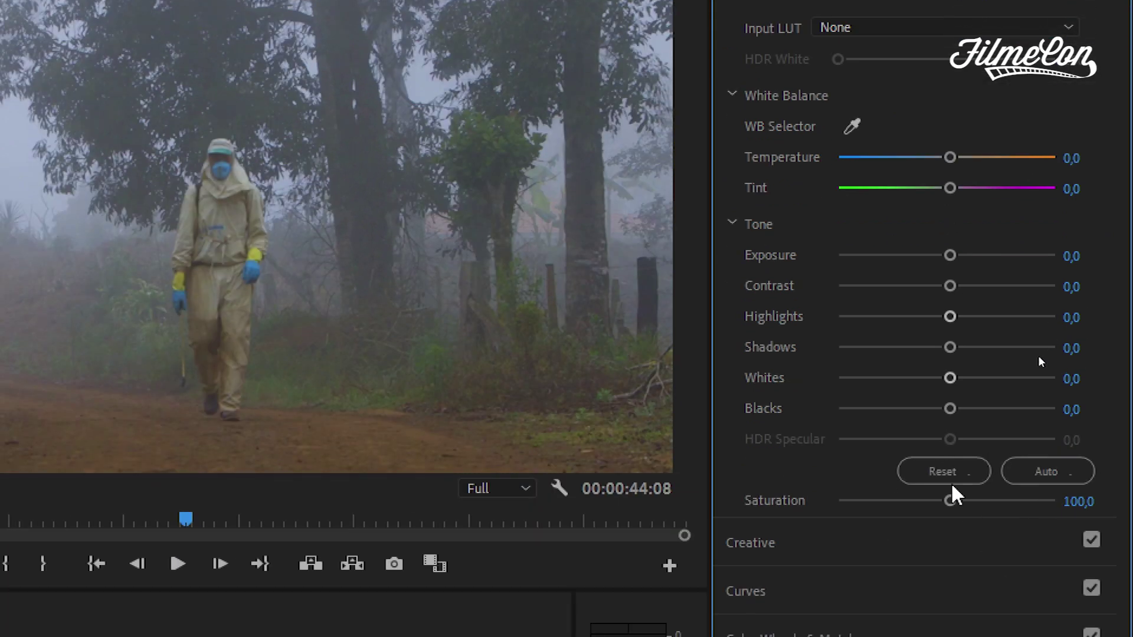
left_click_drag(947, 500, 820, 513)
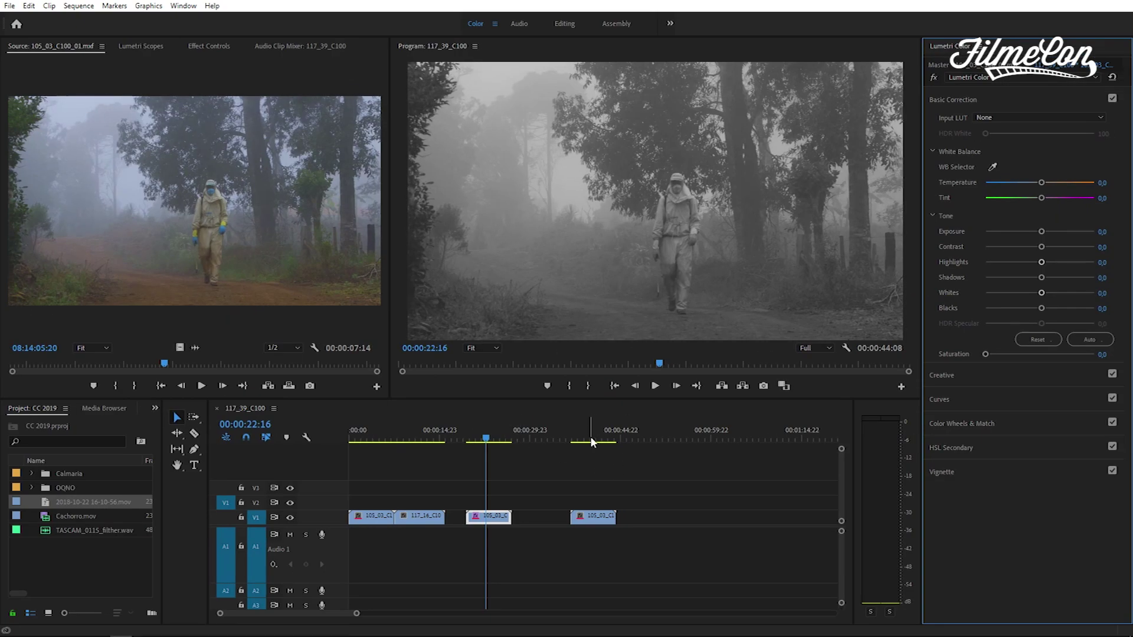
- Compare the last copy and the original clip with the desaturated middle copy
left_click(592, 441)
left_click(366, 441)
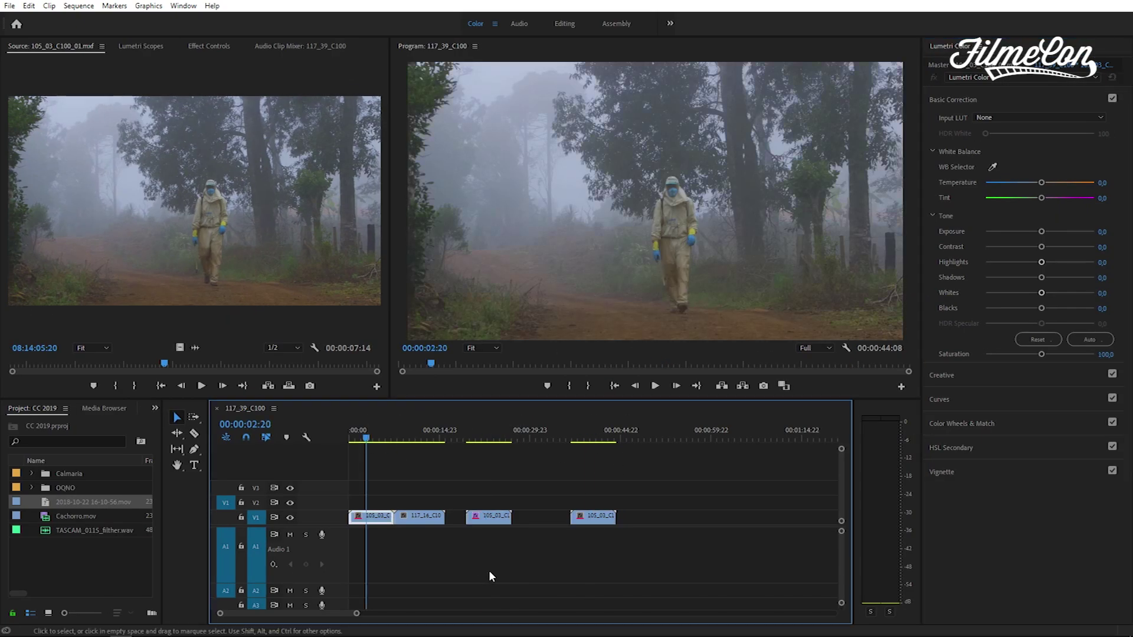
left_click(490, 441)
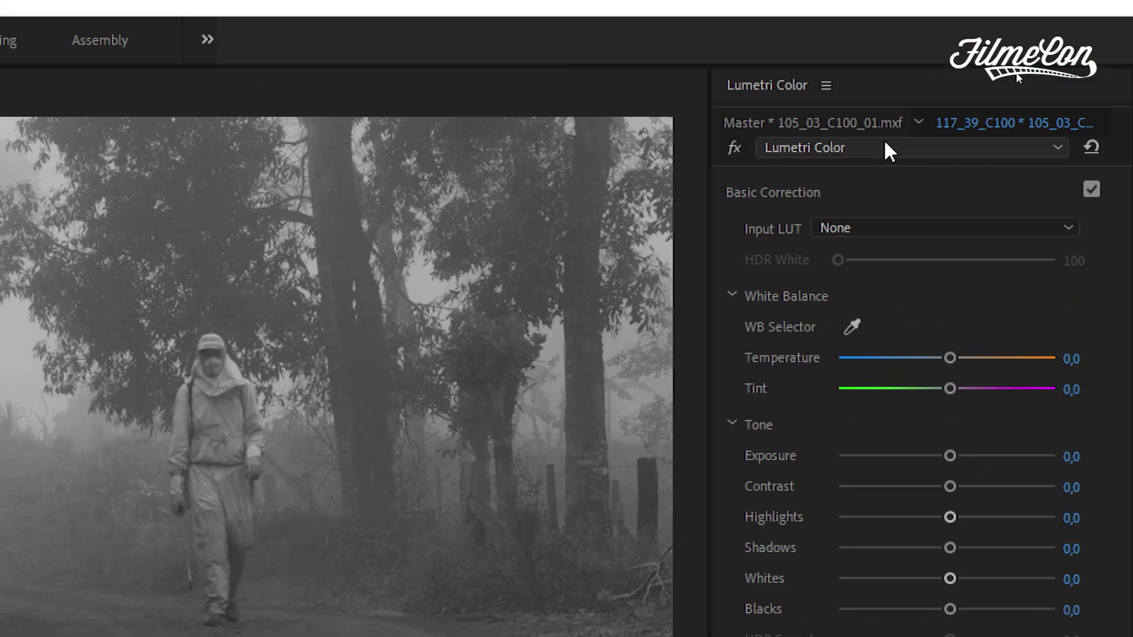
- Clear the Lumetri Color effect from the middle copy and from its master clip
left_click(814, 150)
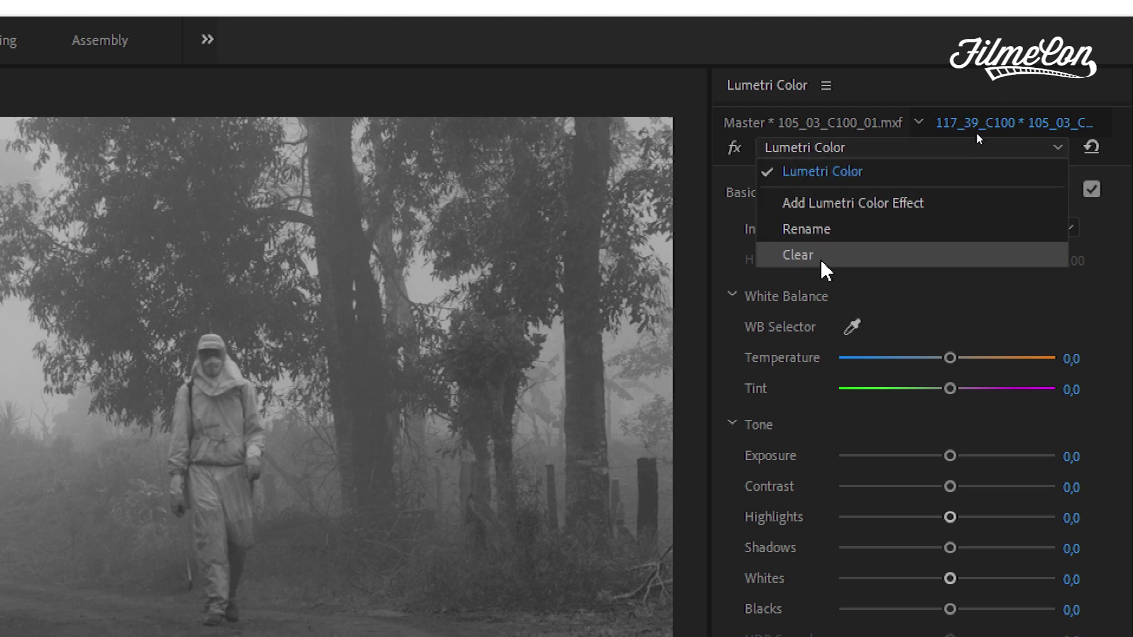
left_click(826, 258)
left_click(803, 122)
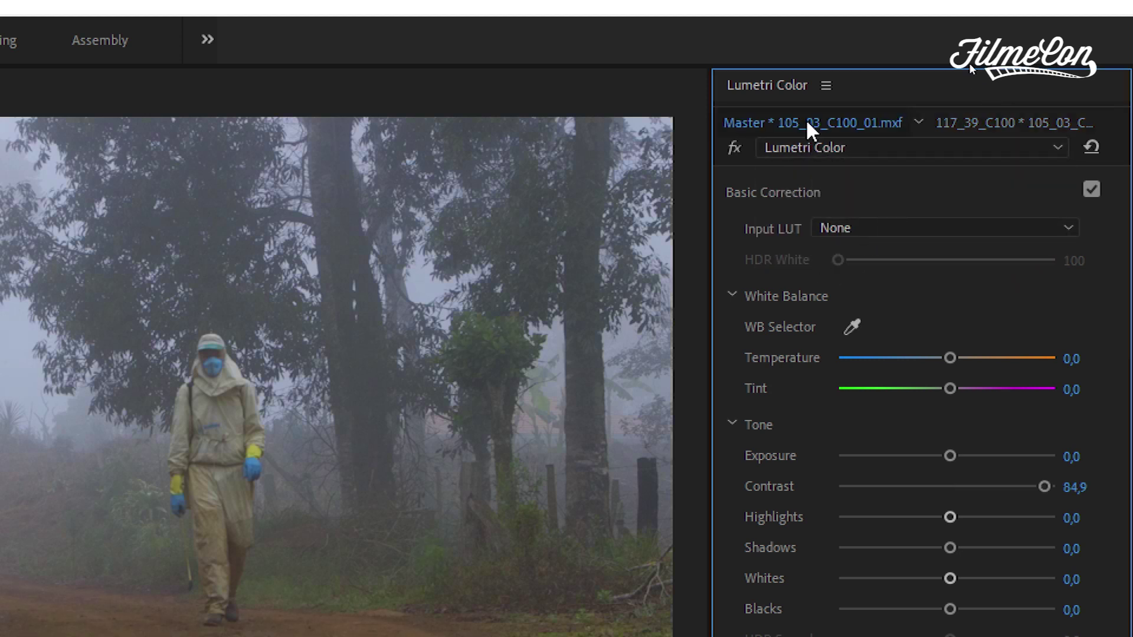
left_click(784, 148)
left_click(792, 256)
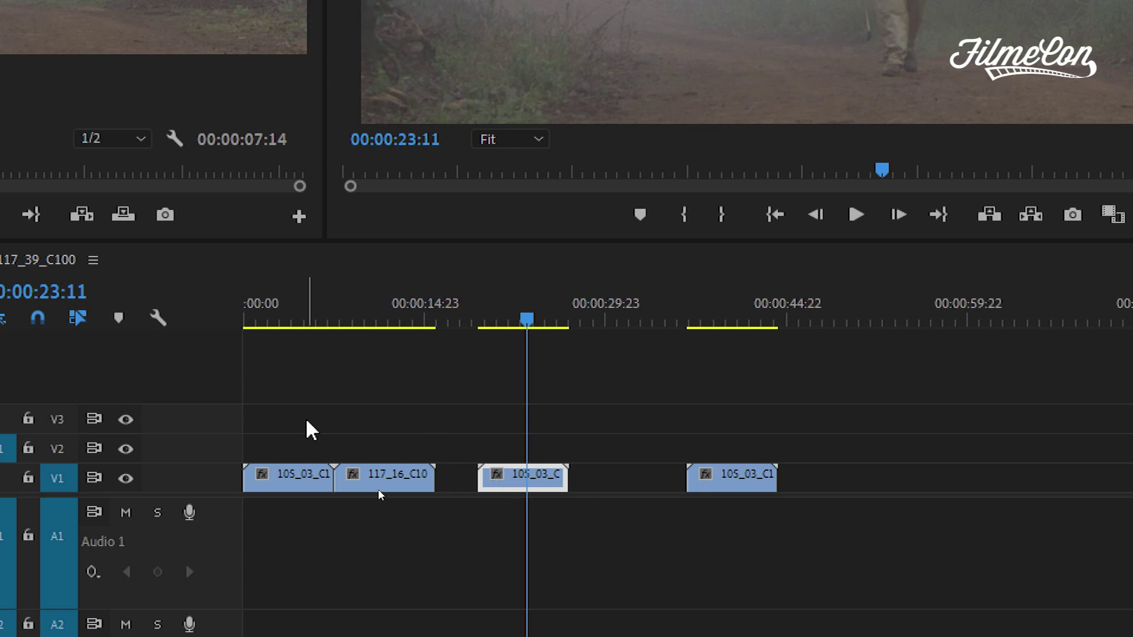
- Delete the two copied clips from track V1 and return the playhead to the first clip
left_click_drag(544, 425, 745, 518)
key("Delete")
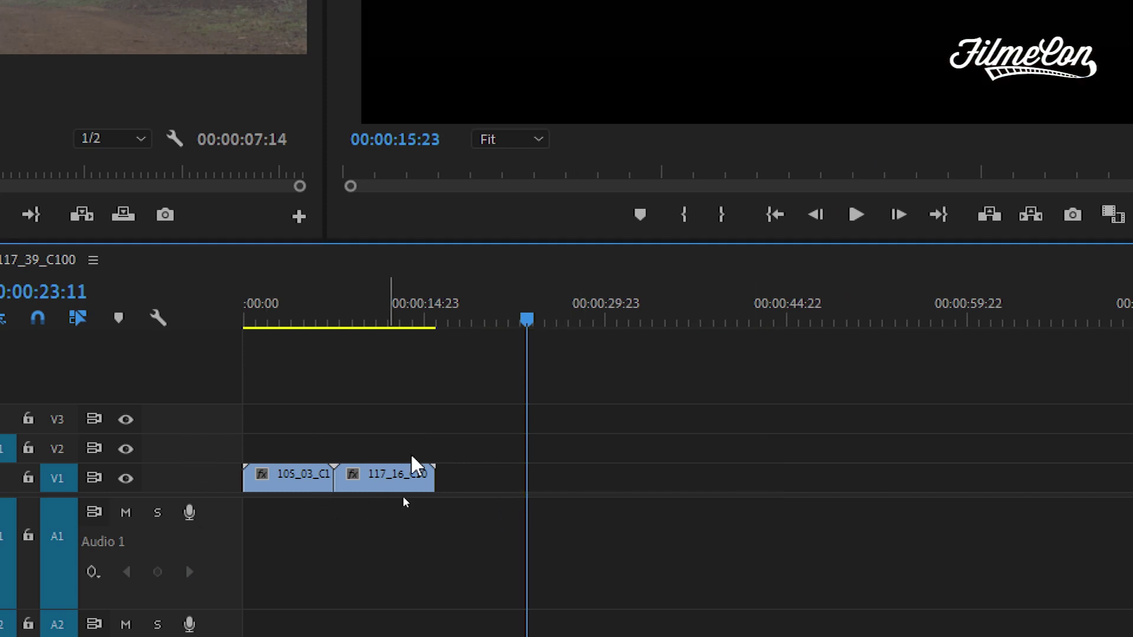
left_click(301, 318)
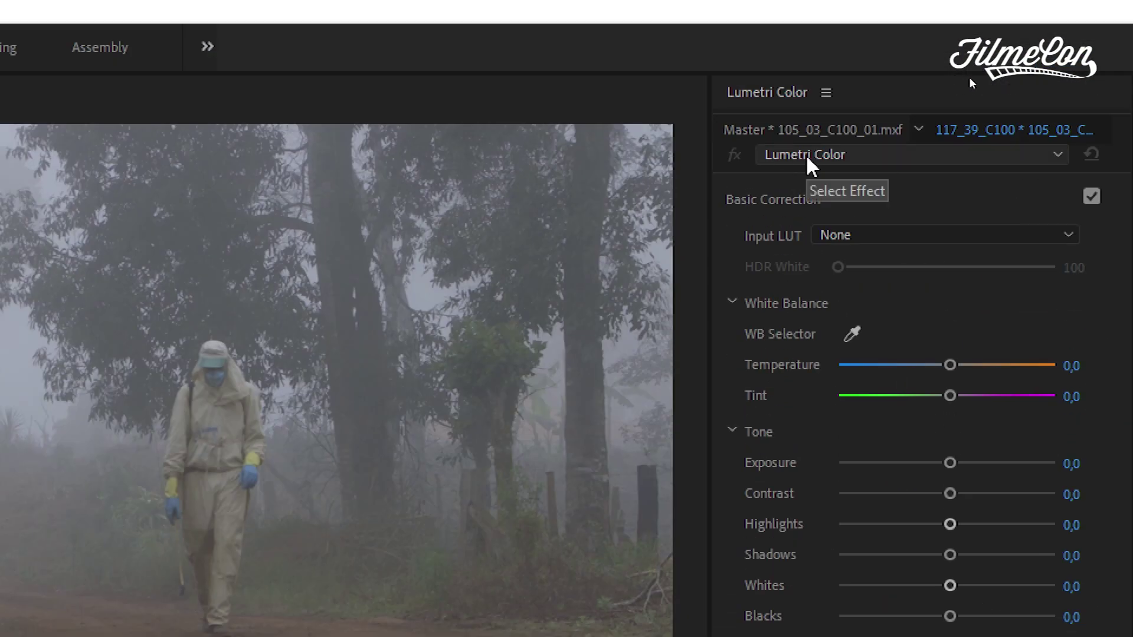
- Review the first clip's available Lumetri Color effect options and show its Effect Controls
left_click(790, 156)
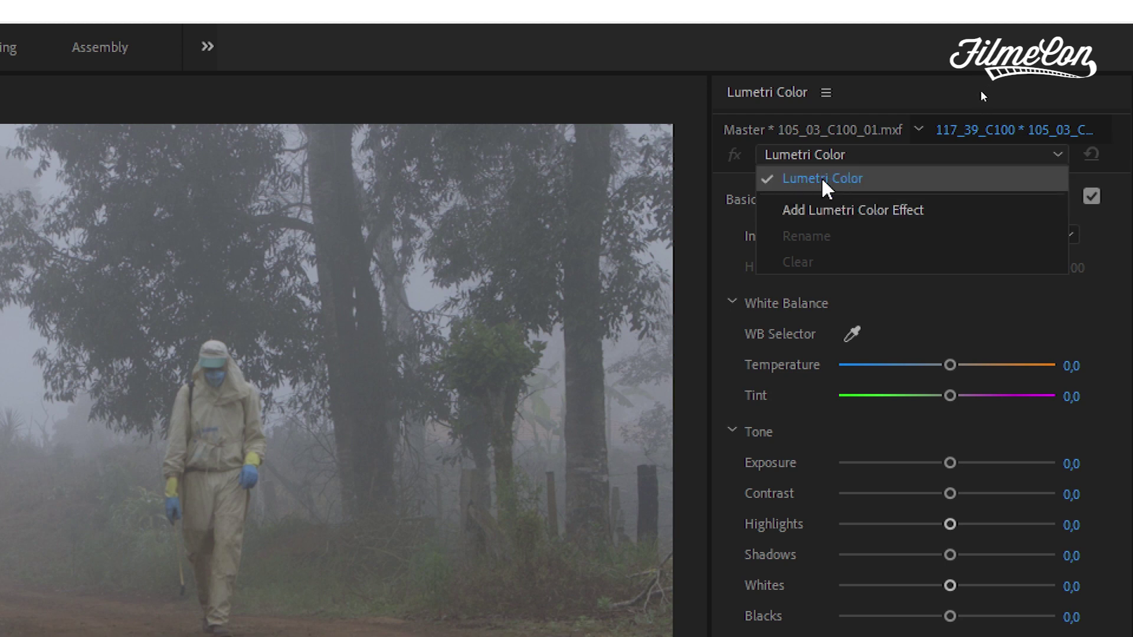
left_click(826, 154)
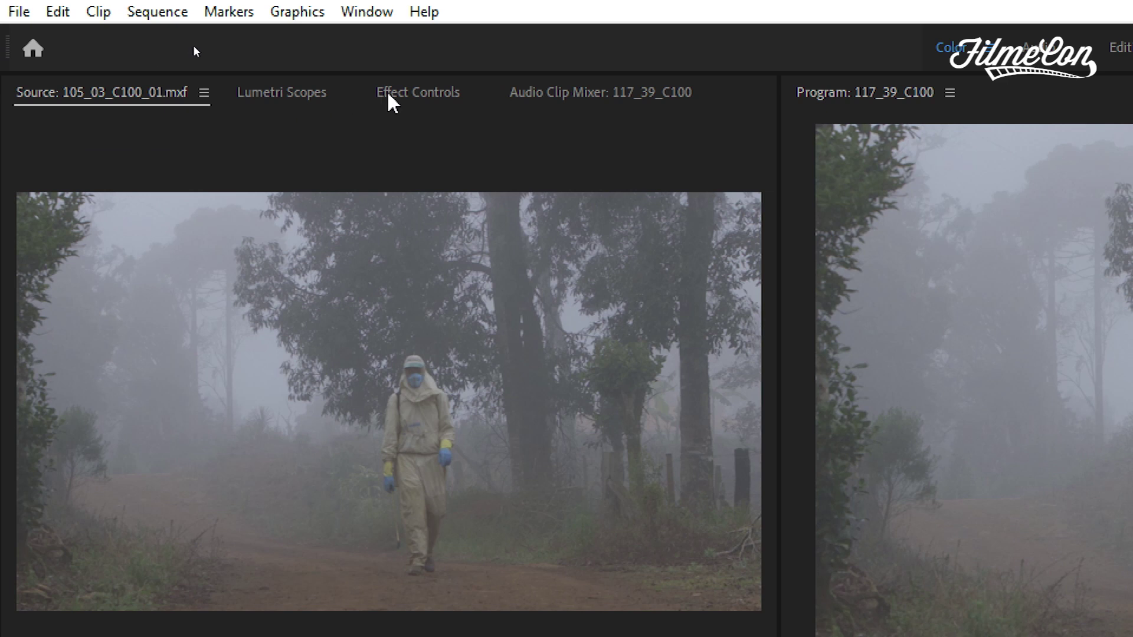
left_click(227, 51)
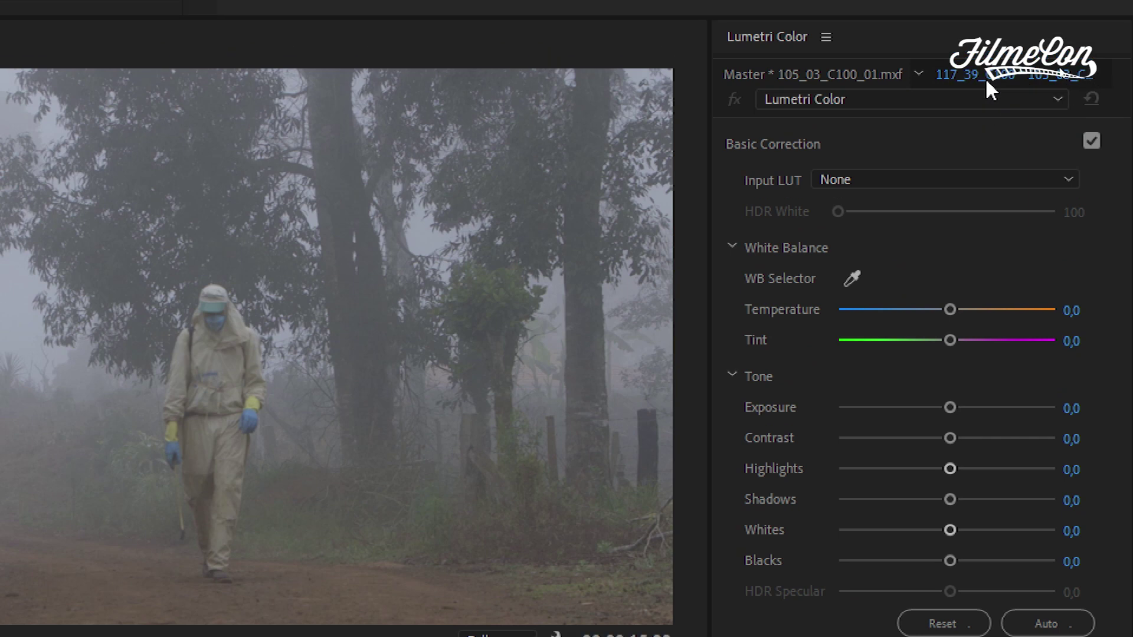
- Set Contrast to 90,3 and raise Saturation in the first clip's sequence-level Basic Correction
left_click_drag(973, 443, 1048, 442)
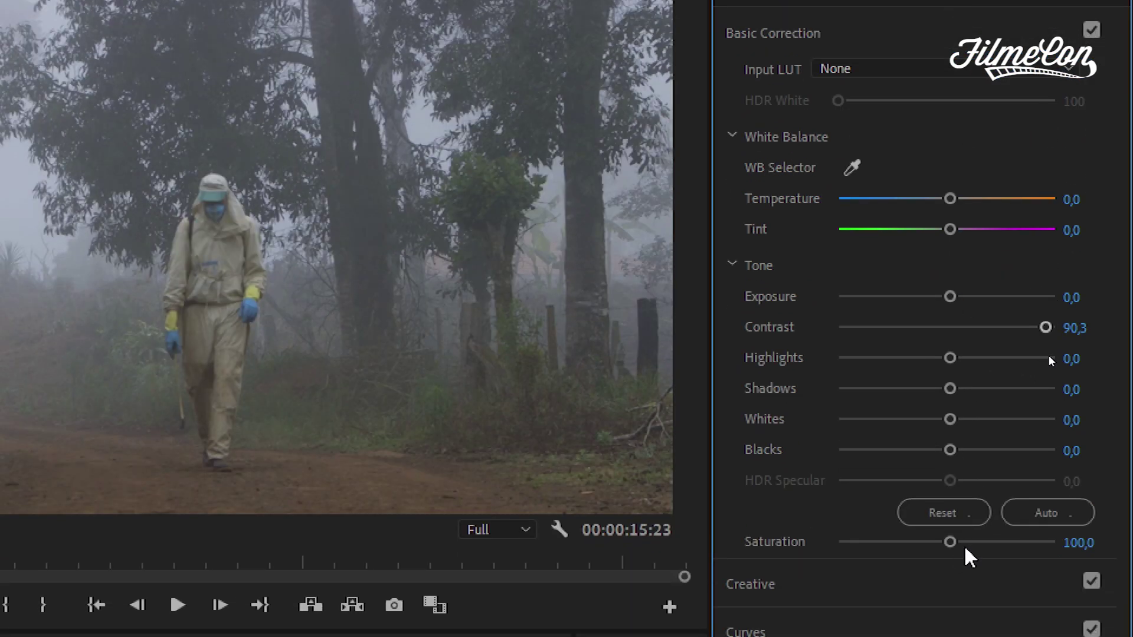
left_click_drag(965, 571, 1036, 568)
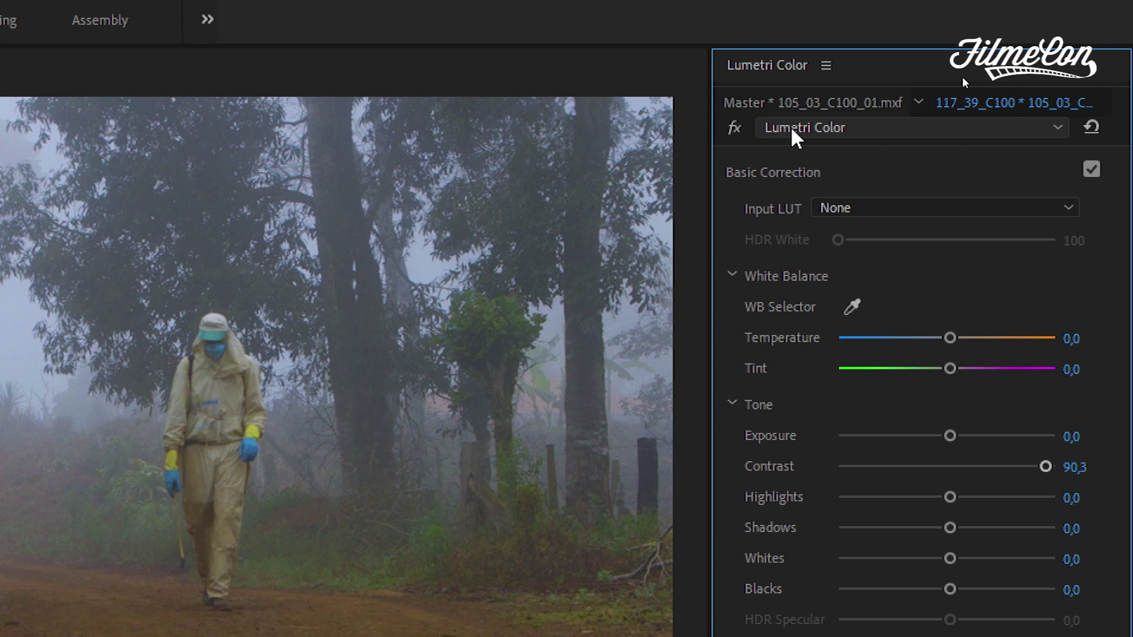
- Add a second Lumetri Color effect to the first clip and give it an elliptical mask
left_click(791, 129)
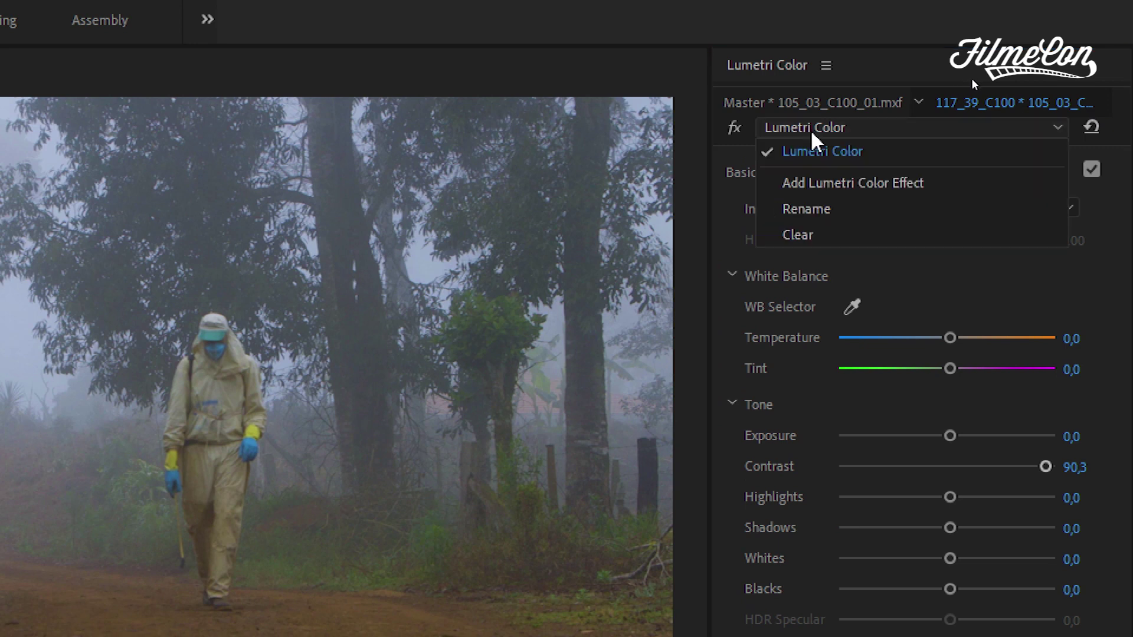
left_click(851, 185)
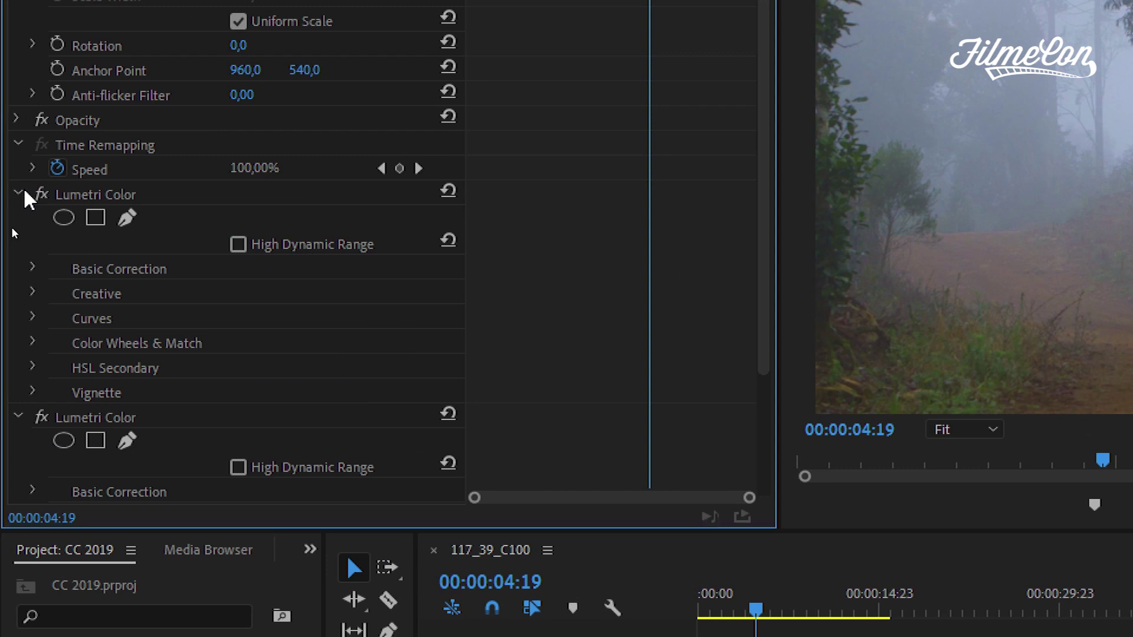
left_click(9, 231)
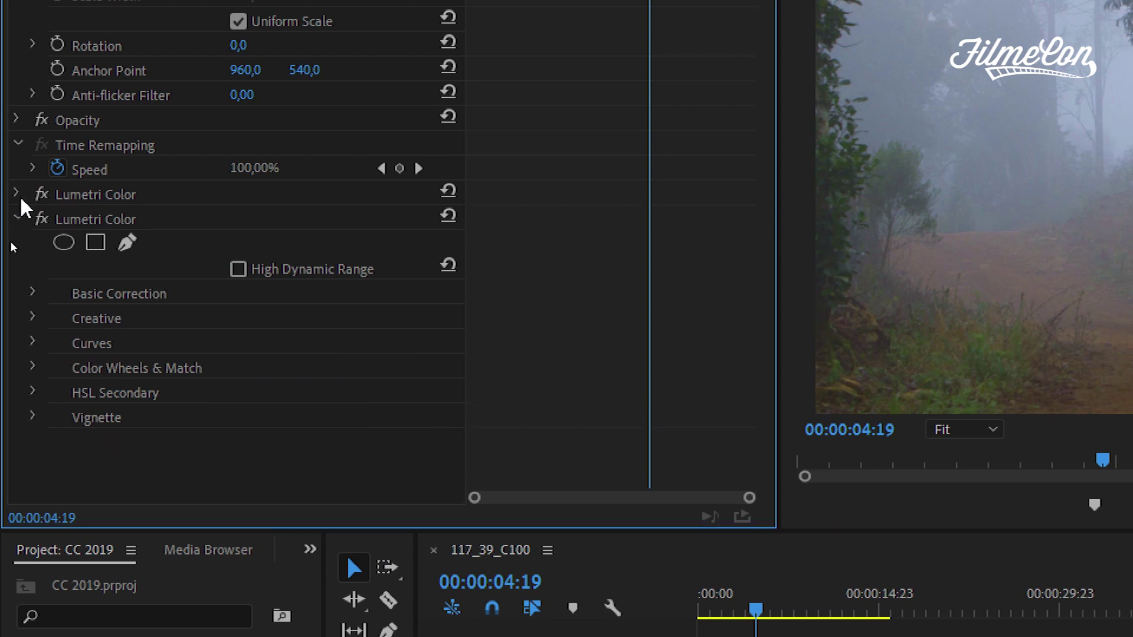
left_click(79, 222)
left_click(65, 243)
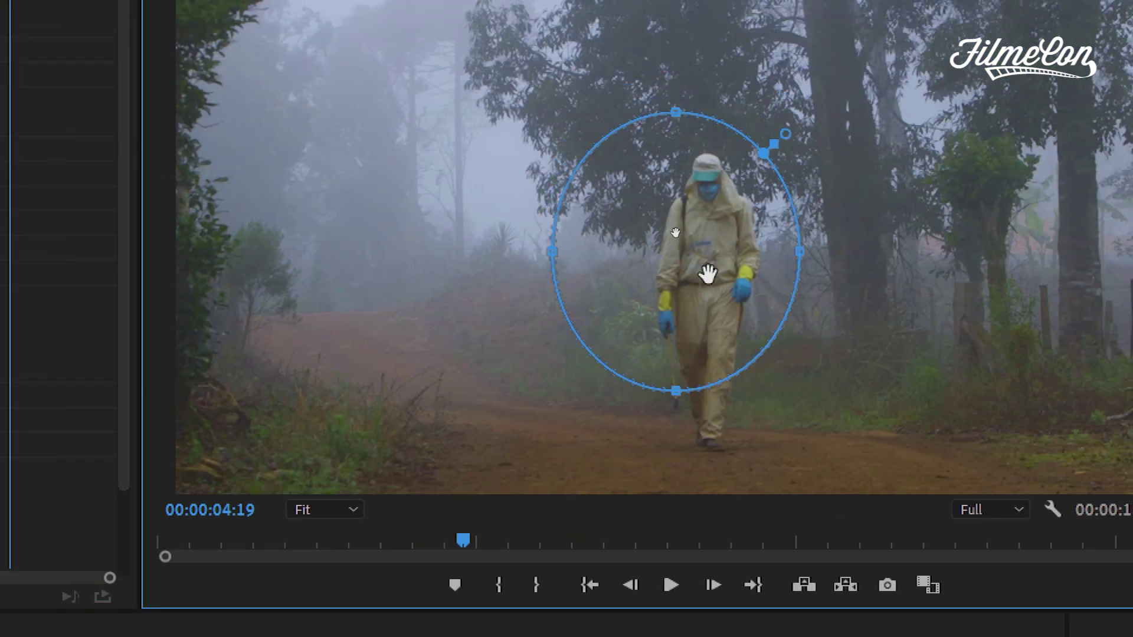
- Reposition and stretch the elliptical mask around the whole walking figure, and increase its feather and expansion
left_click_drag(707, 273, 741, 284)
left_click_drag(710, 398, 709, 516)
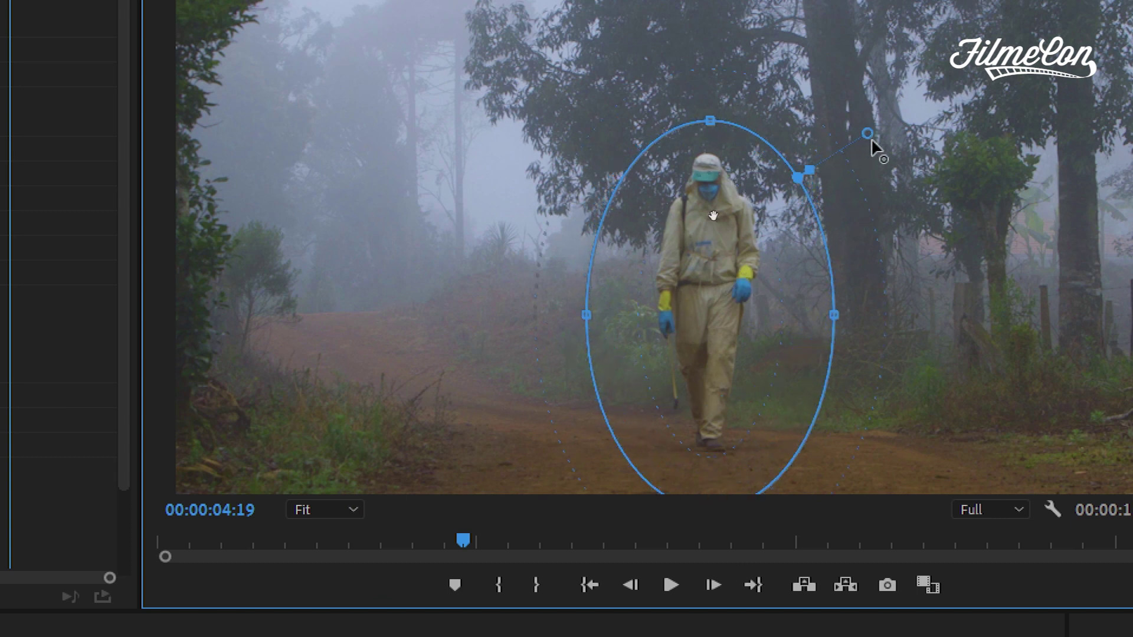
left_click_drag(708, 314, 711, 288)
left_click_drag(716, 95, 717, 89)
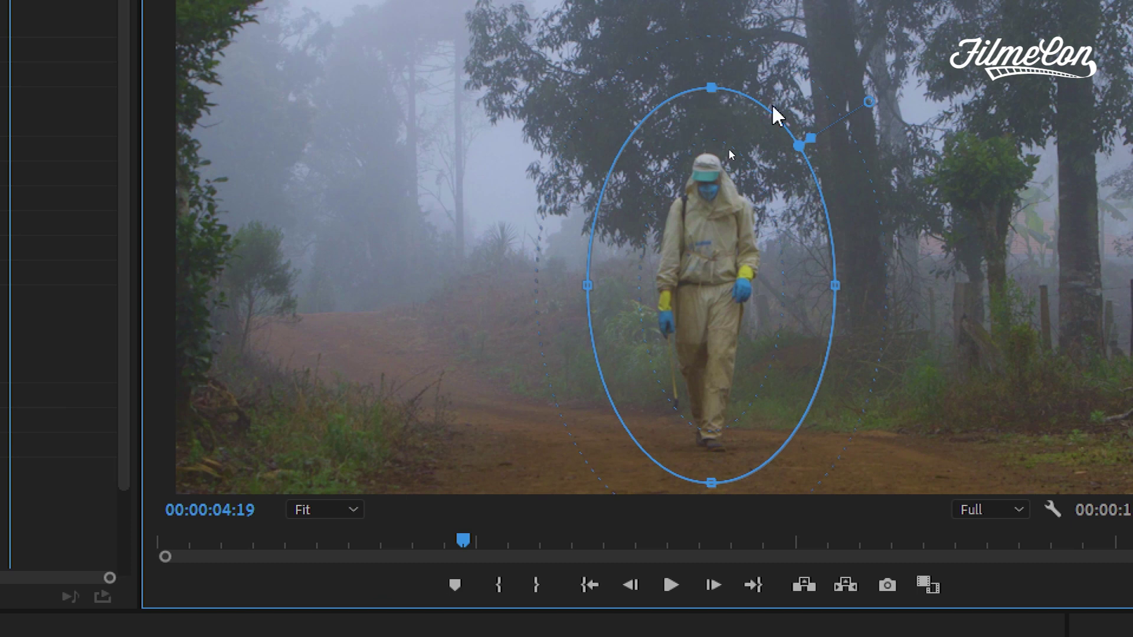
left_click_drag(812, 144, 855, 147)
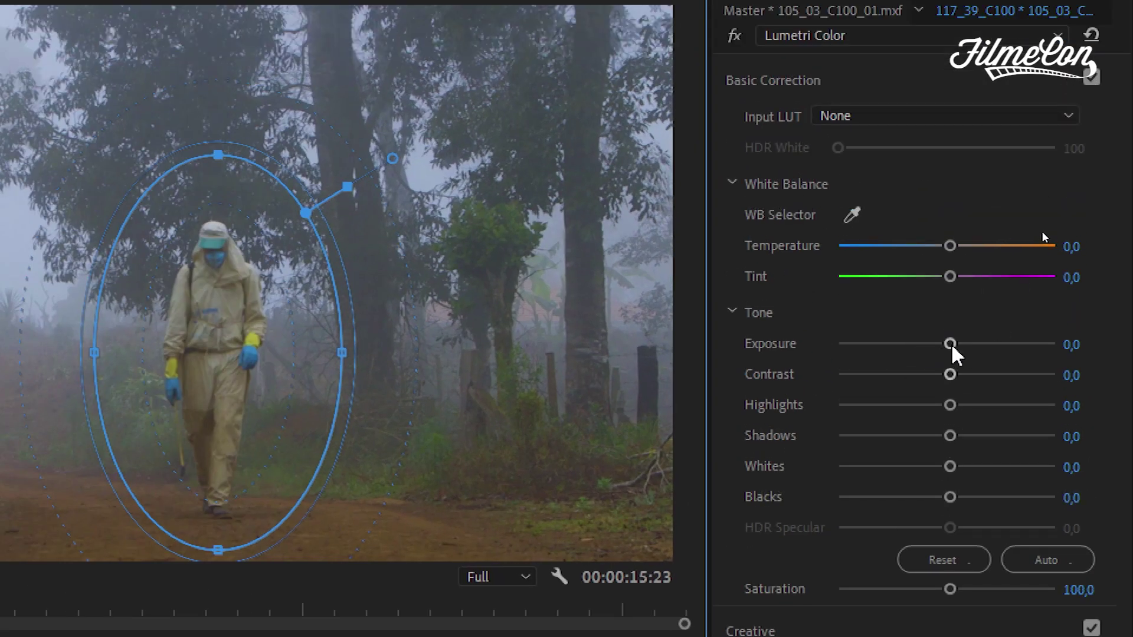
- Set Exposure to 0,5 on the masked Lumetri Color effect, comparing the image with the effect off and on
mouse_move(951, 345)
left_mouse_down()
mouse_move(962, 350)
mouse_move(948, 346)
left_mouse_up()
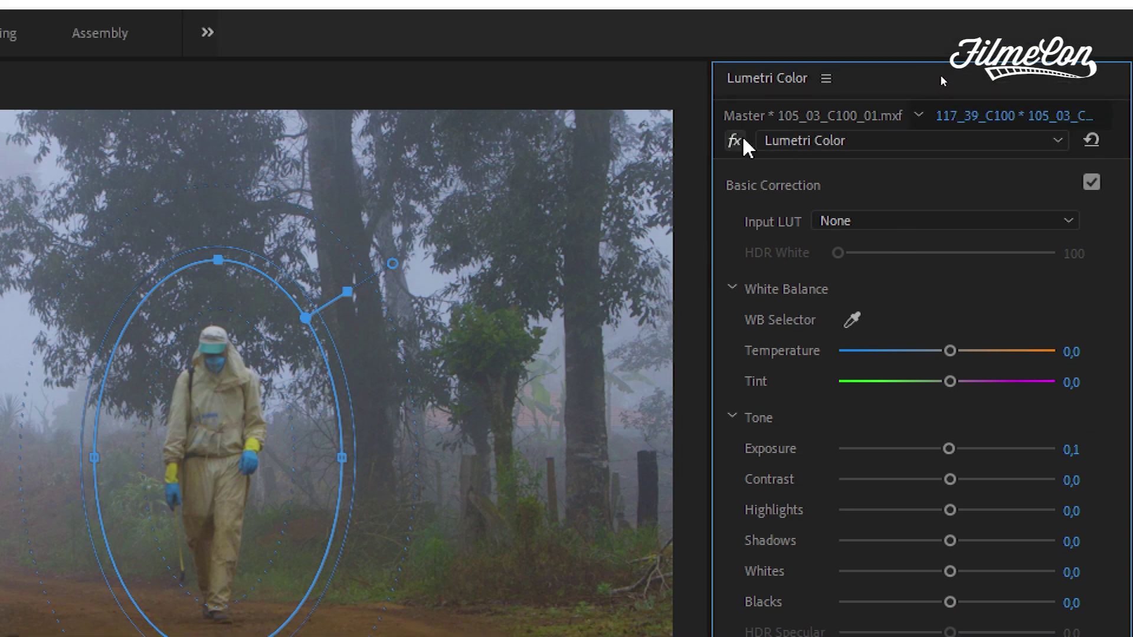
left_click(734, 141)
left_click(735, 141)
left_click(734, 142)
left_click(735, 142)
left_click_drag(949, 450, 956, 450)
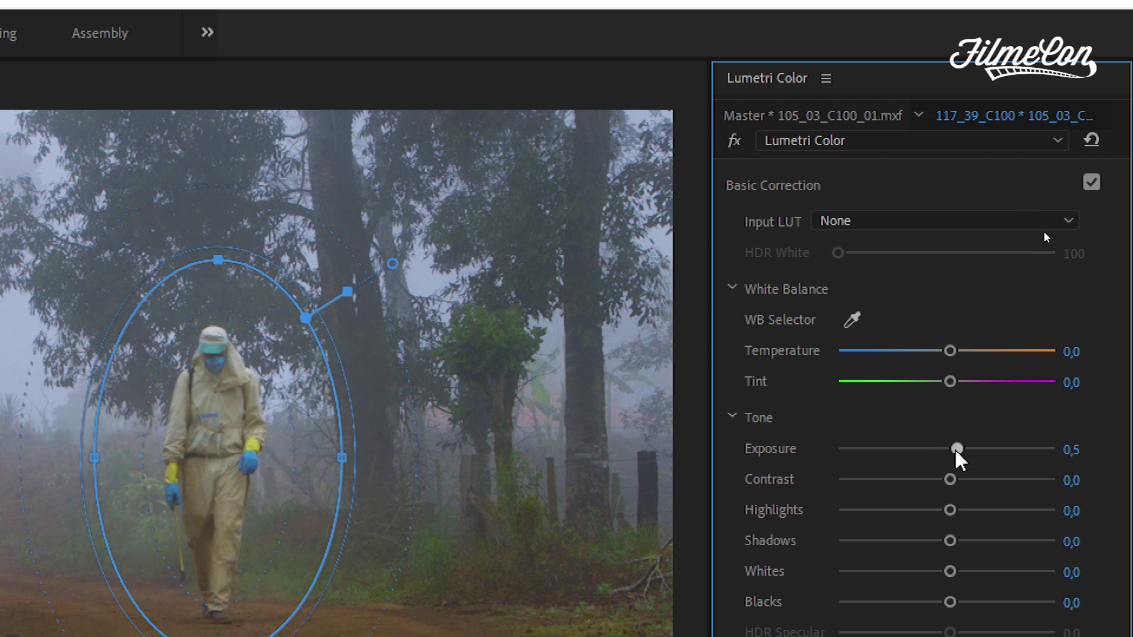
left_click(733, 141)
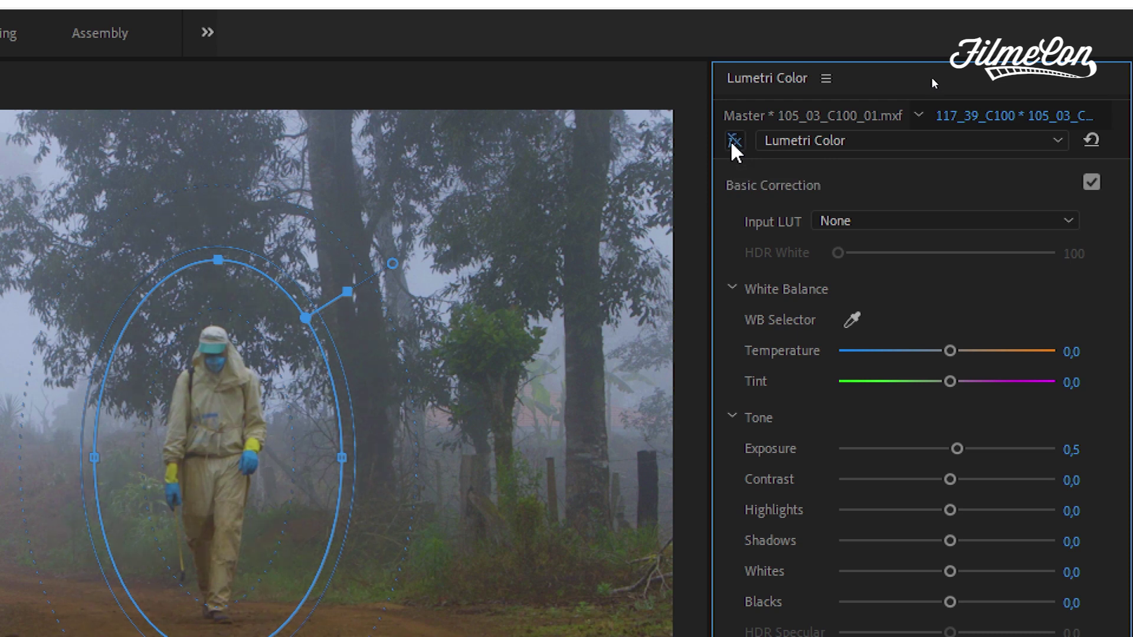
left_click(733, 142)
- Switch back and forth between the clip's two stacked Lumetri Color effects to compare their Basic Correction settings
left_click(812, 148)
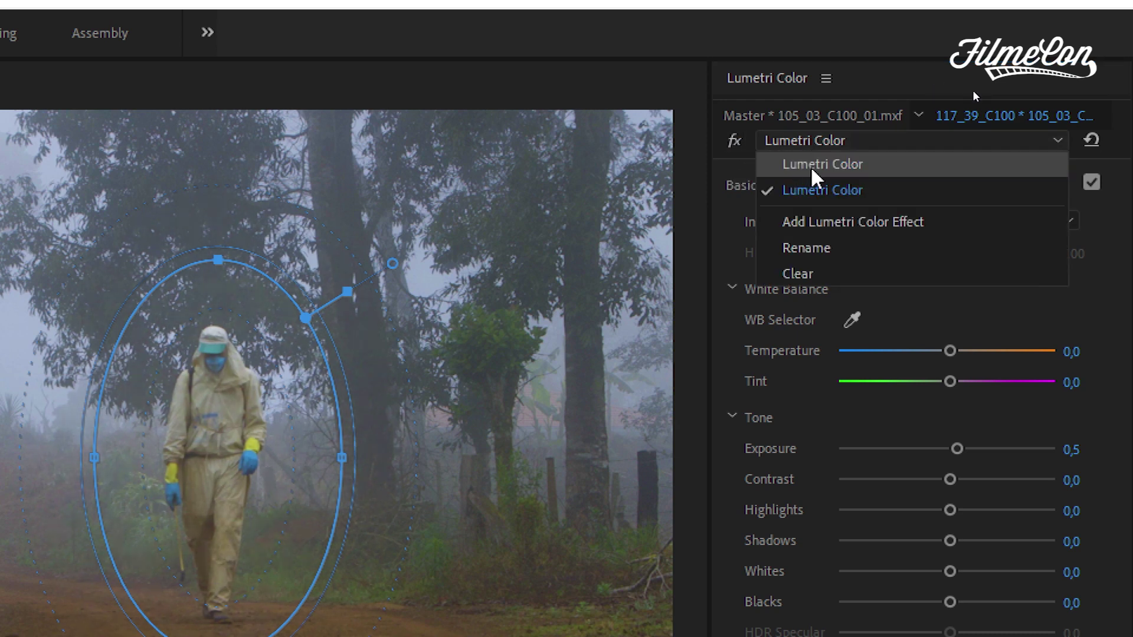
left_click(808, 165)
left_click(812, 145)
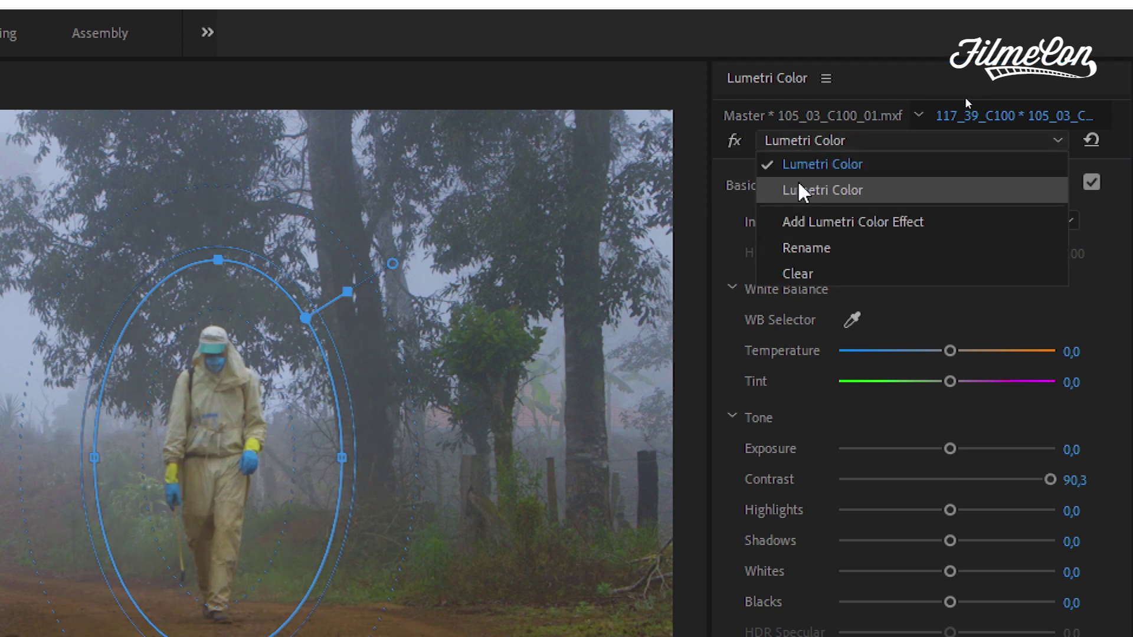
left_click(808, 166)
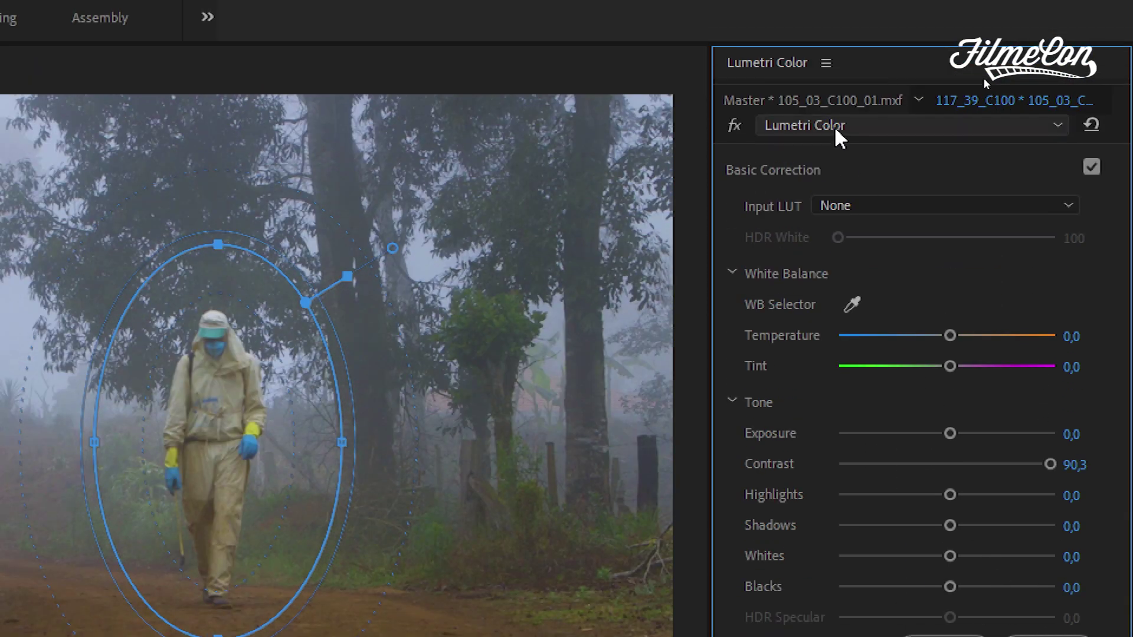
left_click(834, 10)
left_click(838, 172)
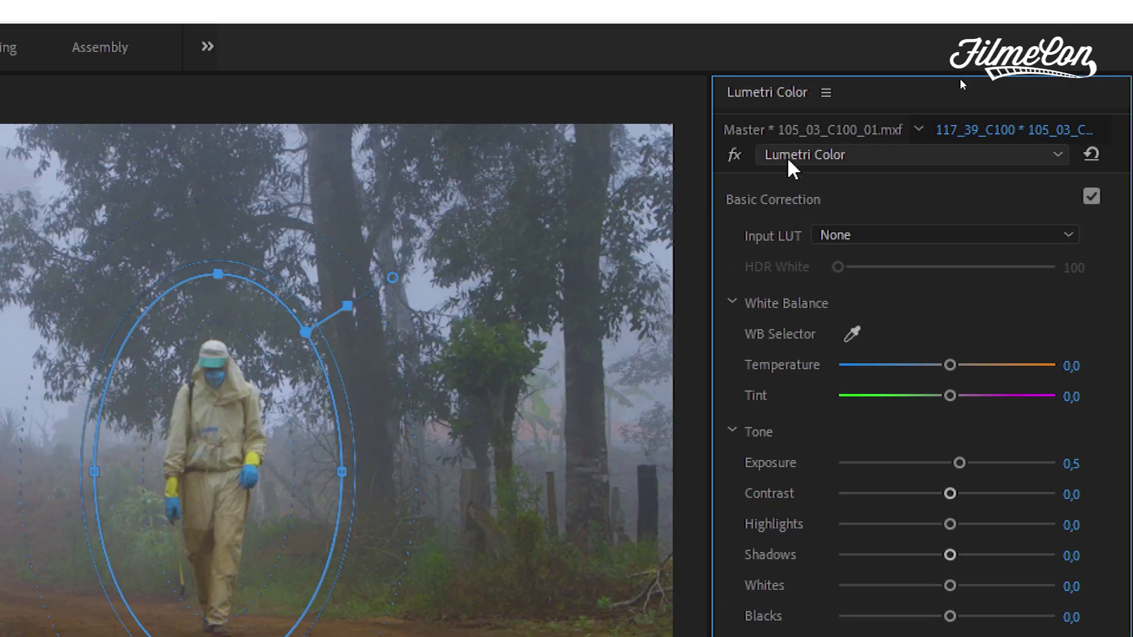
left_click(787, 157)
left_click(794, 179)
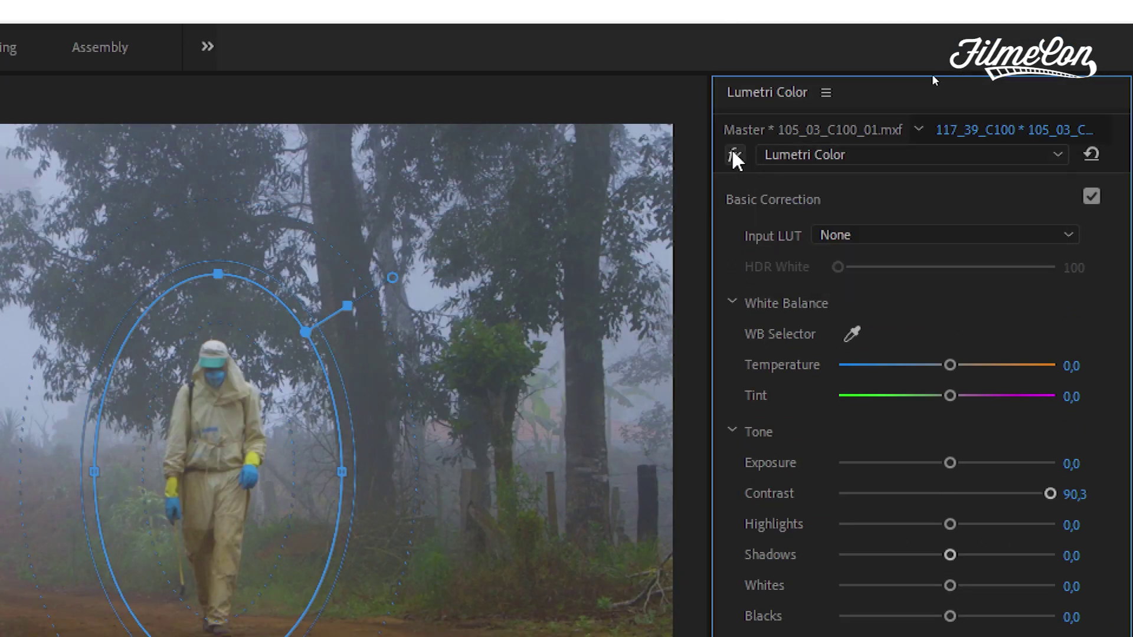
- Toggle the unmasked contrast Lumetri Color effect off and on to compare its influence on the image
left_click(732, 153)
left_click(732, 154)
left_click(732, 153)
left_click(732, 153)
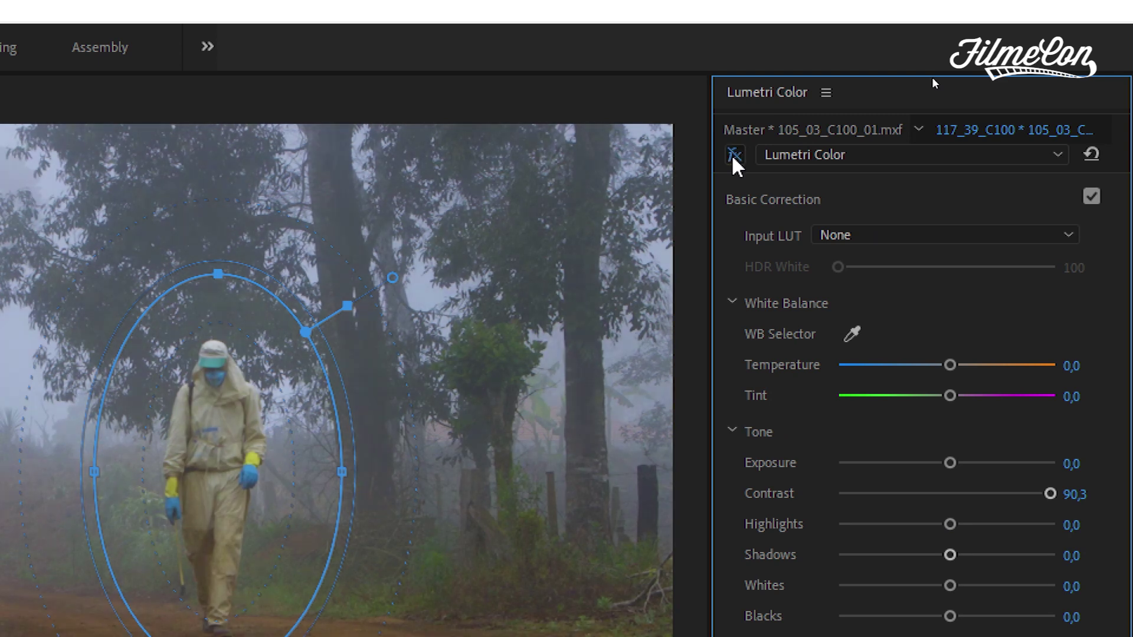
- Rename the unmasked Lumetri Color effect that holds the contrast correction as "Ba"
left_click(829, 158)
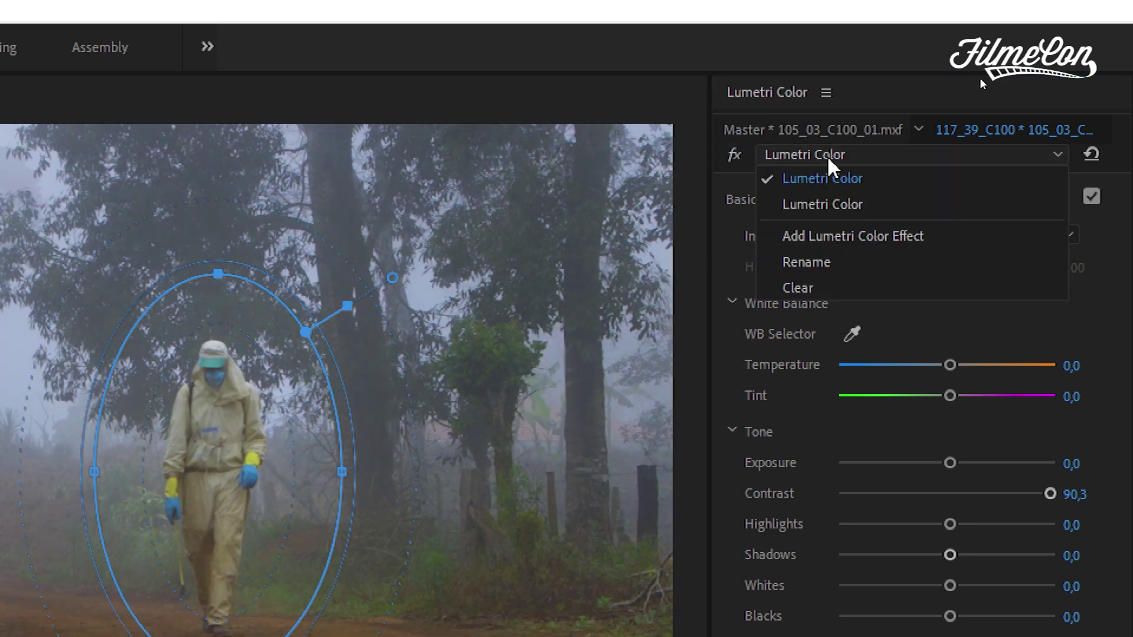
left_click(805, 262)
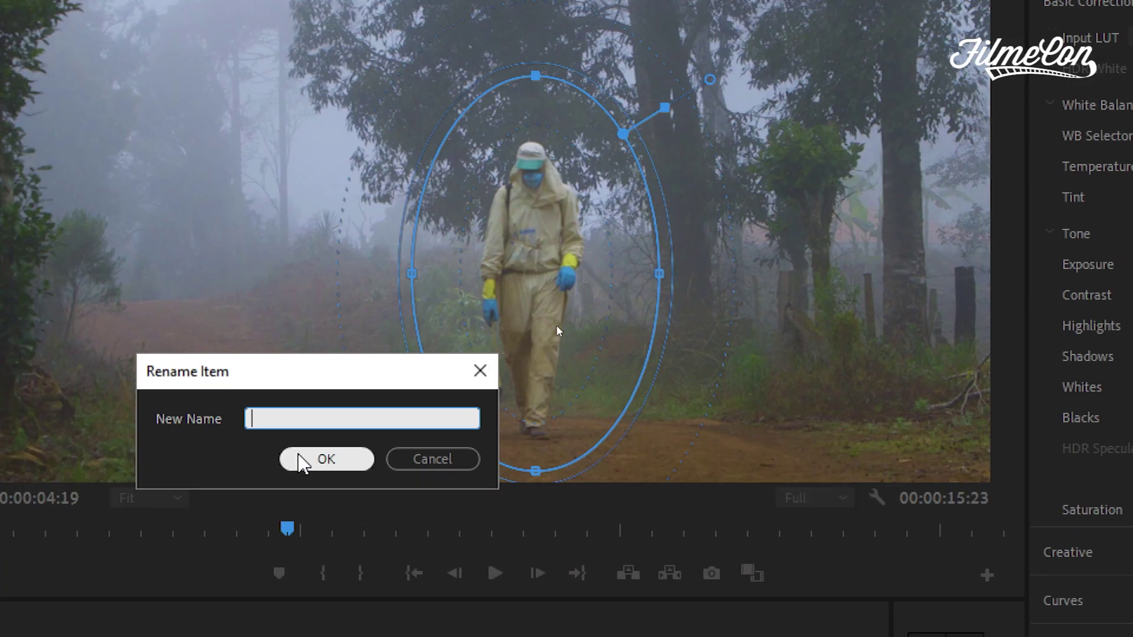
type("Ba")
left_click(328, 464)
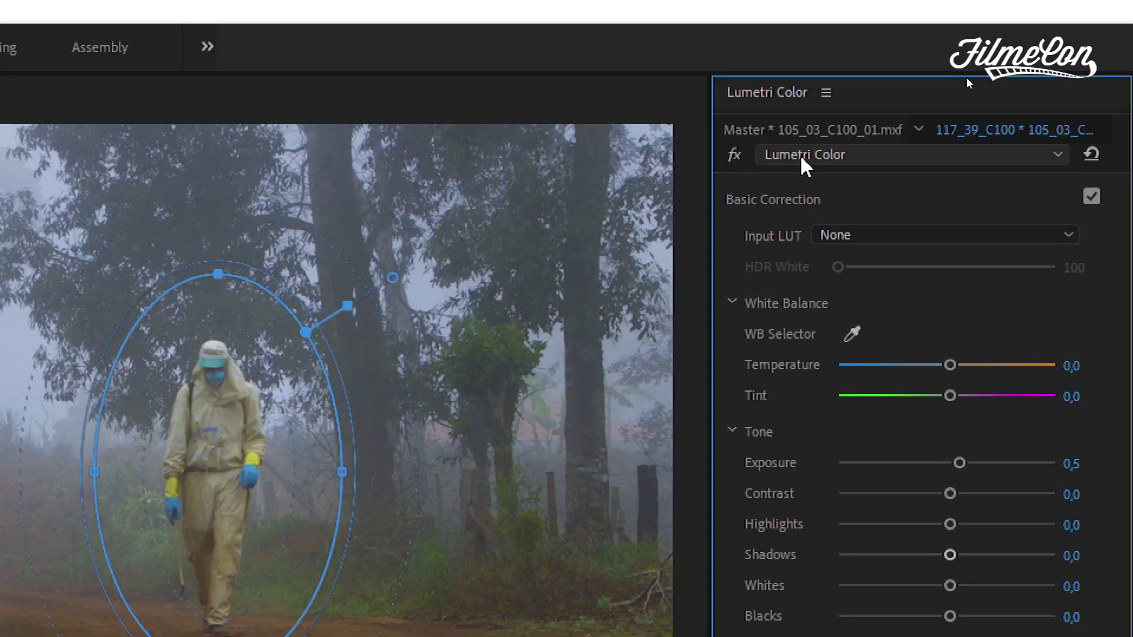
- Rename the masked Lumetri Color effect that brightens the walking figure as "Destaque"
left_click(802, 158)
left_click(829, 260)
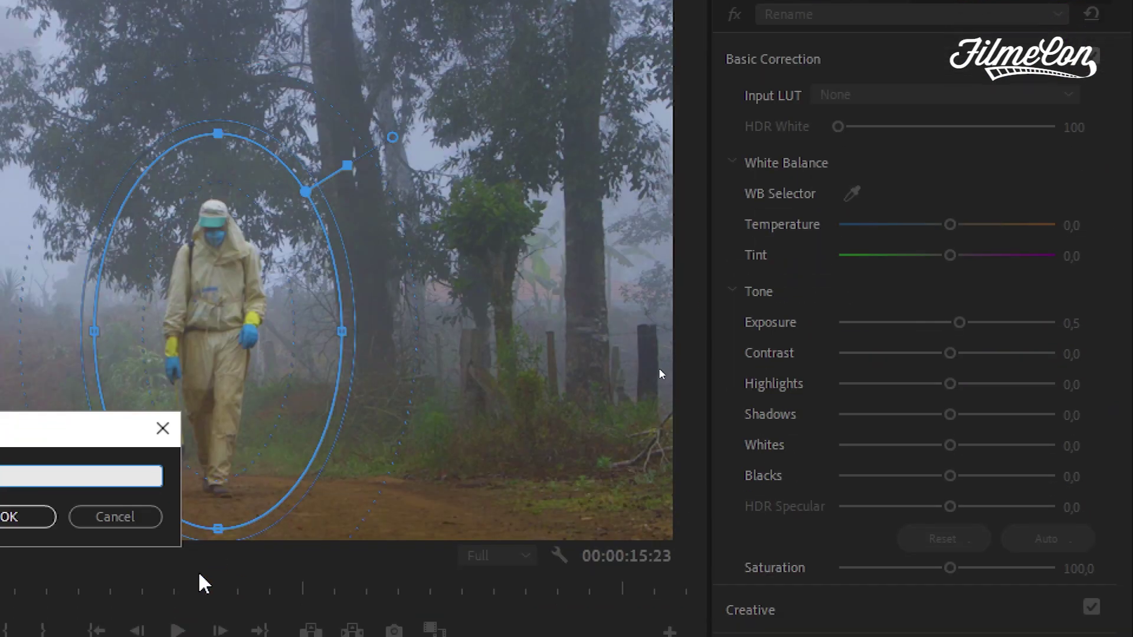
type("Destaque")
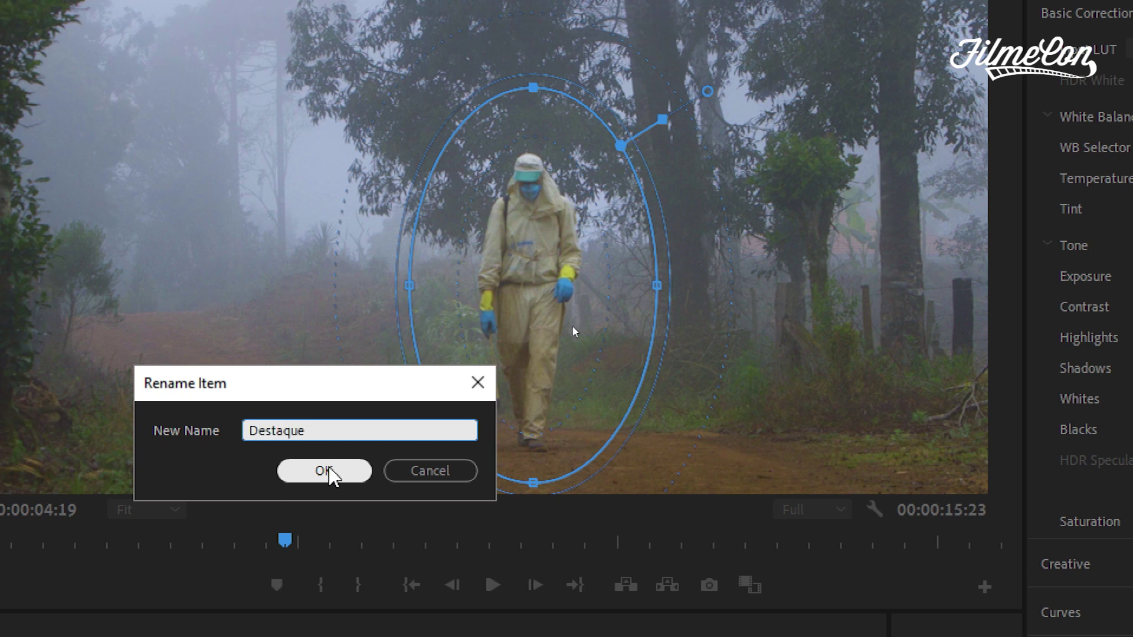
left_click(327, 471)
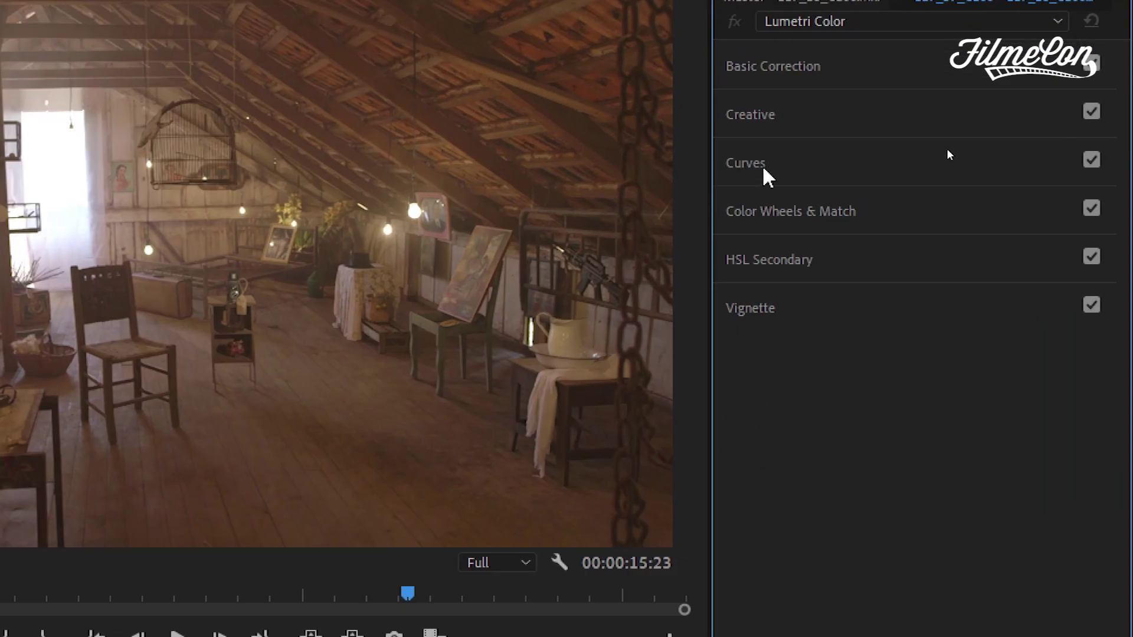
- Open the RGB Curves for the attic clip and set the Lumetri Scopes to the RGB waveform
left_click(947, 147)
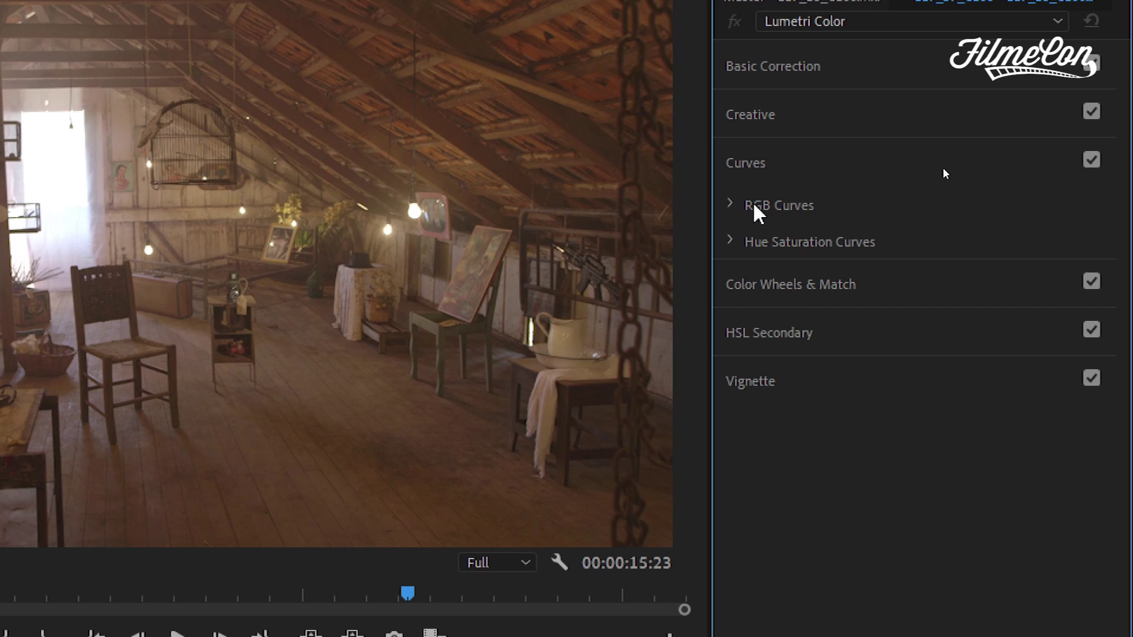
left_click(732, 204)
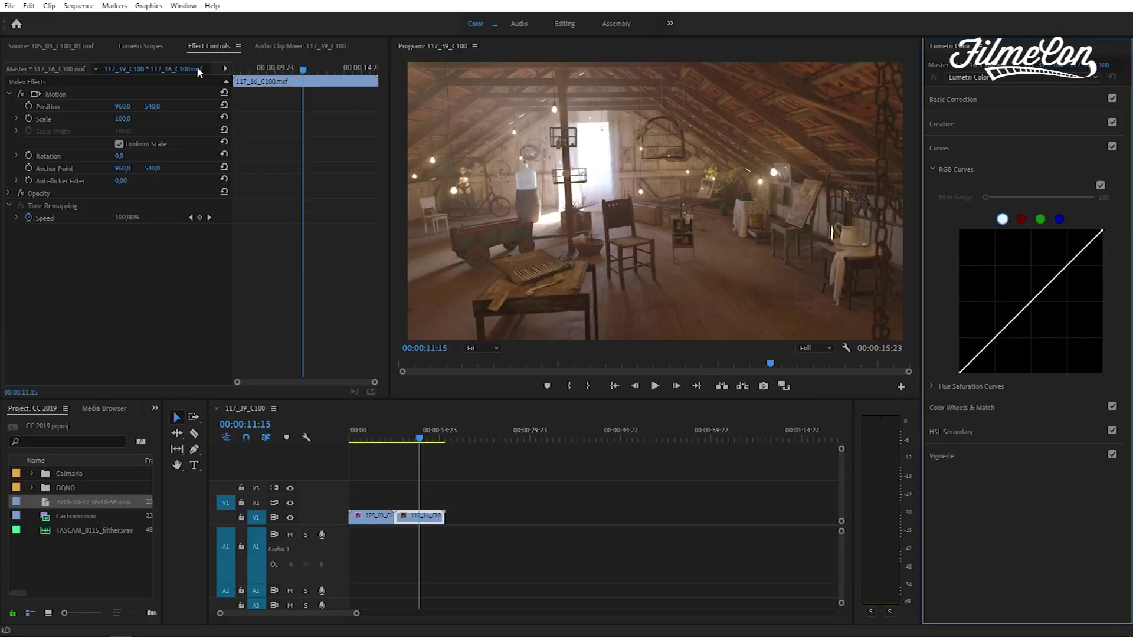
left_click(146, 47)
right_click(188, 204)
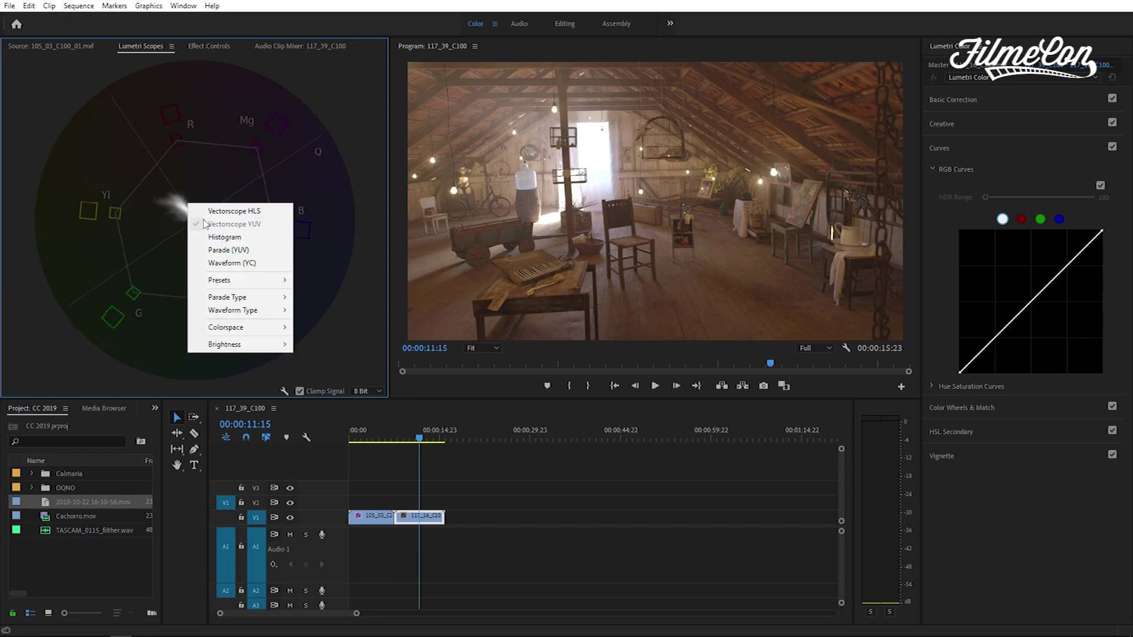
mouse_move(251, 282)
left_click(331, 354)
- Shape the attic clip's white RGB curve into an S by lowering the shadows and raising the highlights slightly
left_click_drag(963, 372, 998, 351)
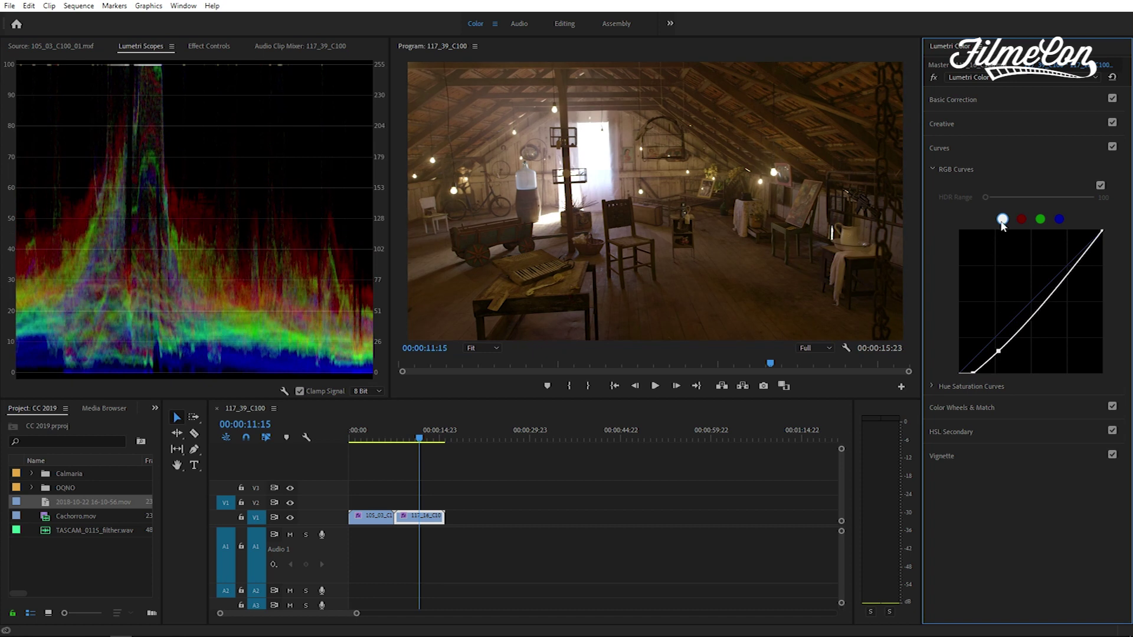
left_click_drag(1062, 286, 1056, 276)
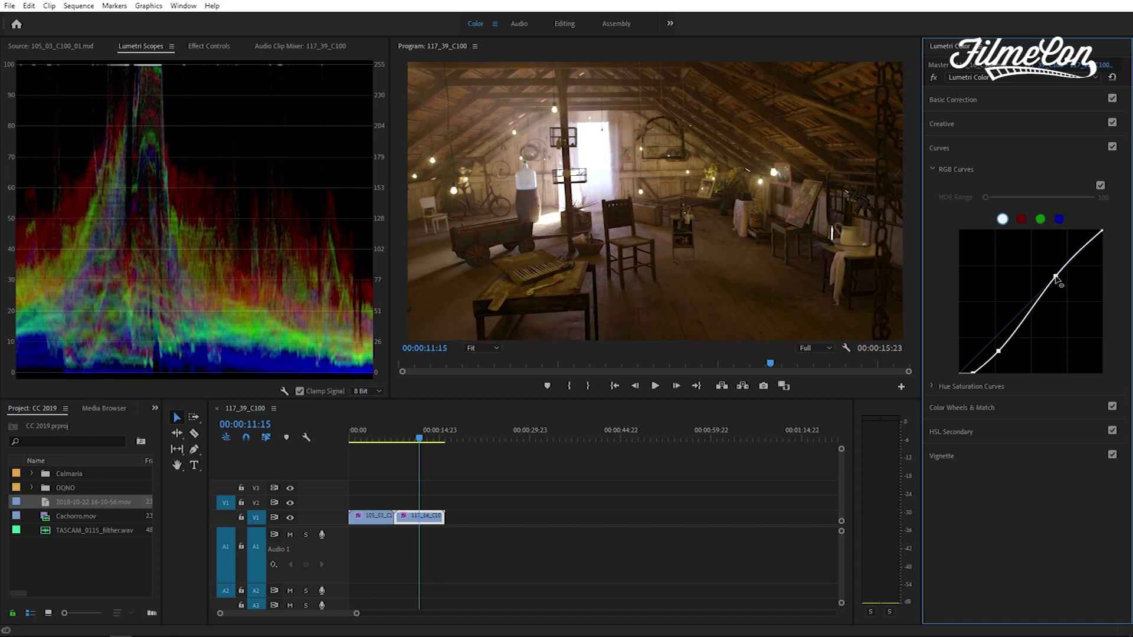
- Try midtone points on the red and green RGB curves, and reset both channels
left_click(1021, 220)
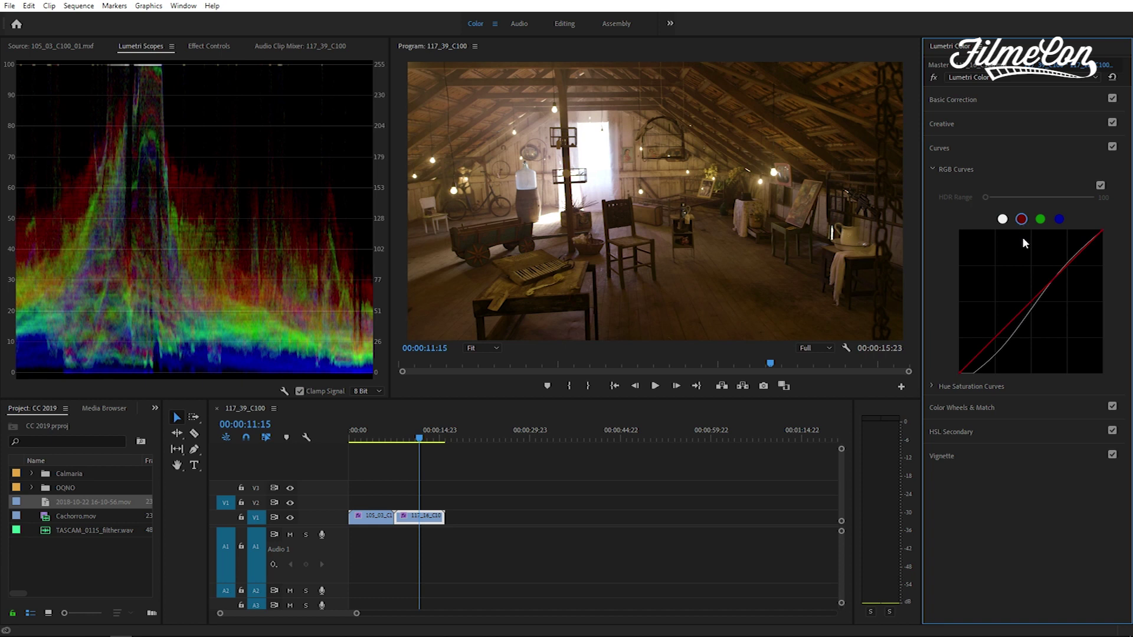
left_click_drag(1029, 304, 1030, 293)
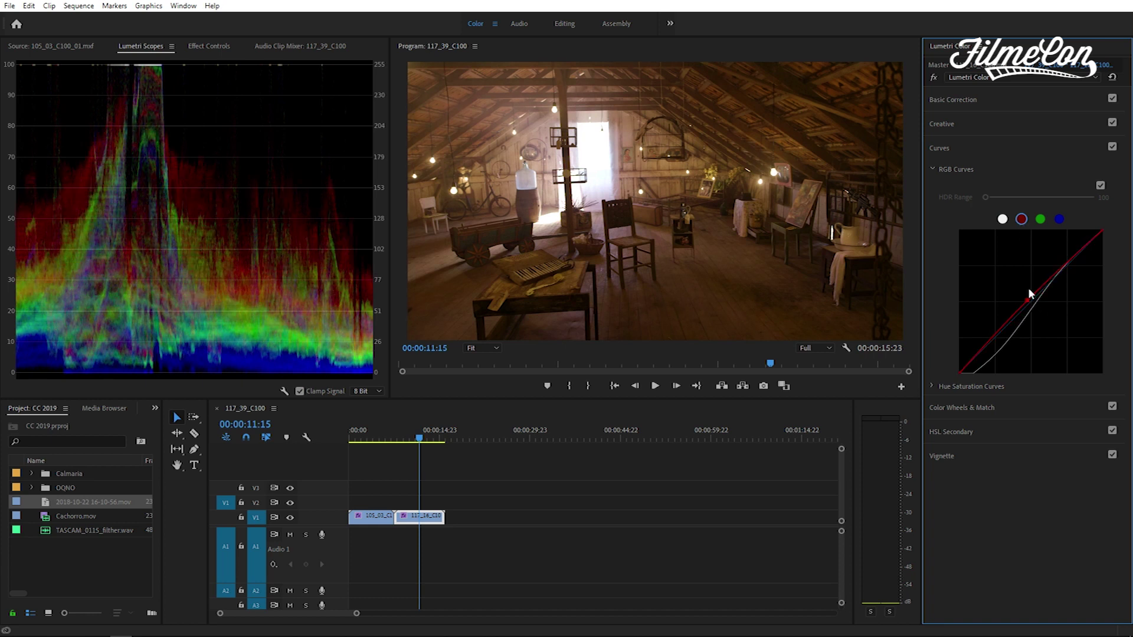
left_click(1040, 219)
left_click(1033, 303)
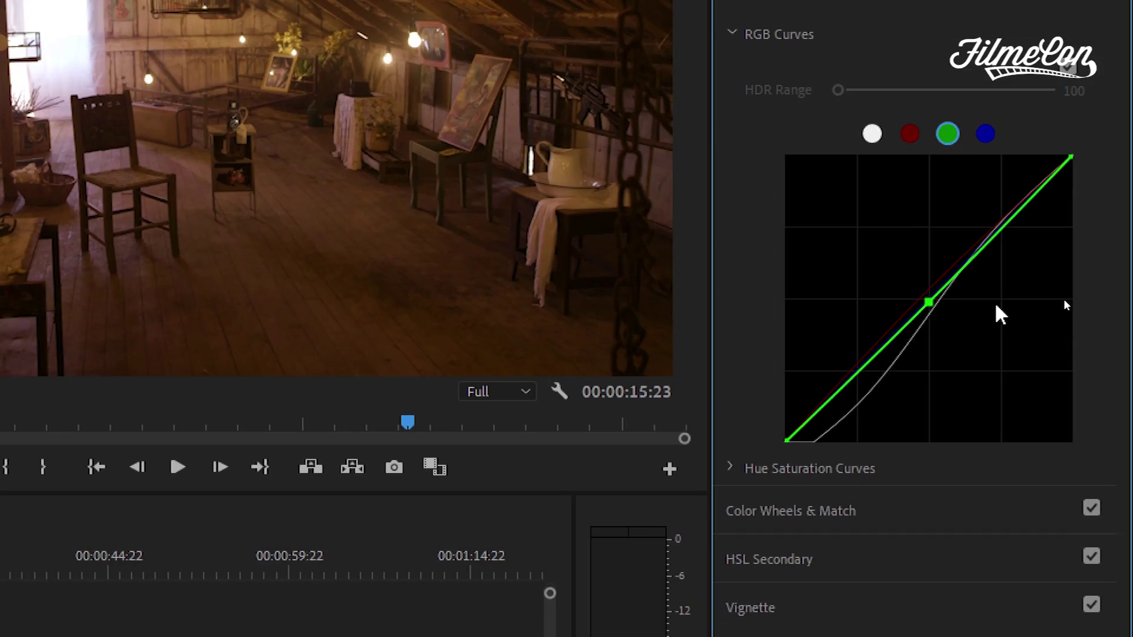
double_click(1064, 306)
left_click(1022, 220)
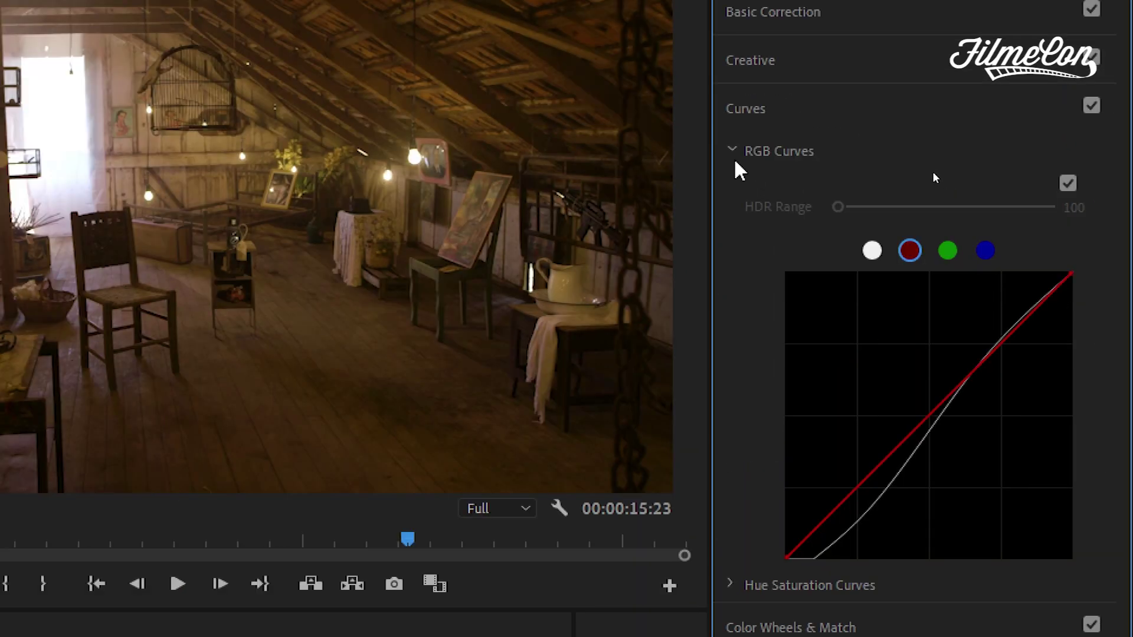
- In the Hue Saturation Curves, sample the wooden wall for Hue vs Sat and raise the orange point slightly
left_click(732, 34)
left_click(730, 187)
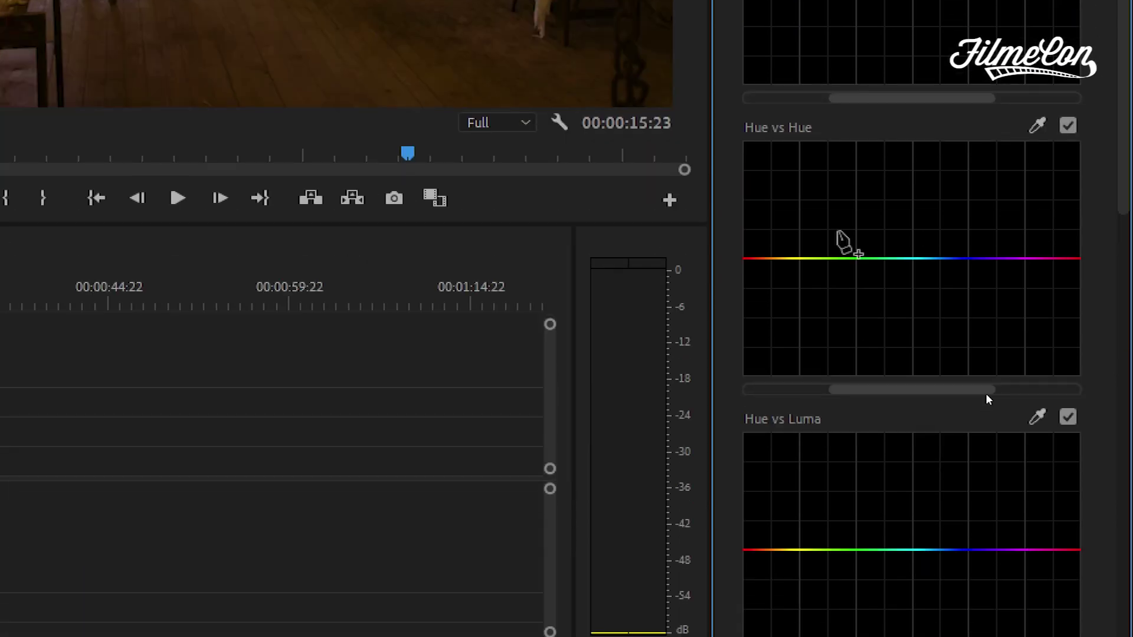
scroll(925, 536, "down", 2)
scroll(1027, 411, "down", 10)
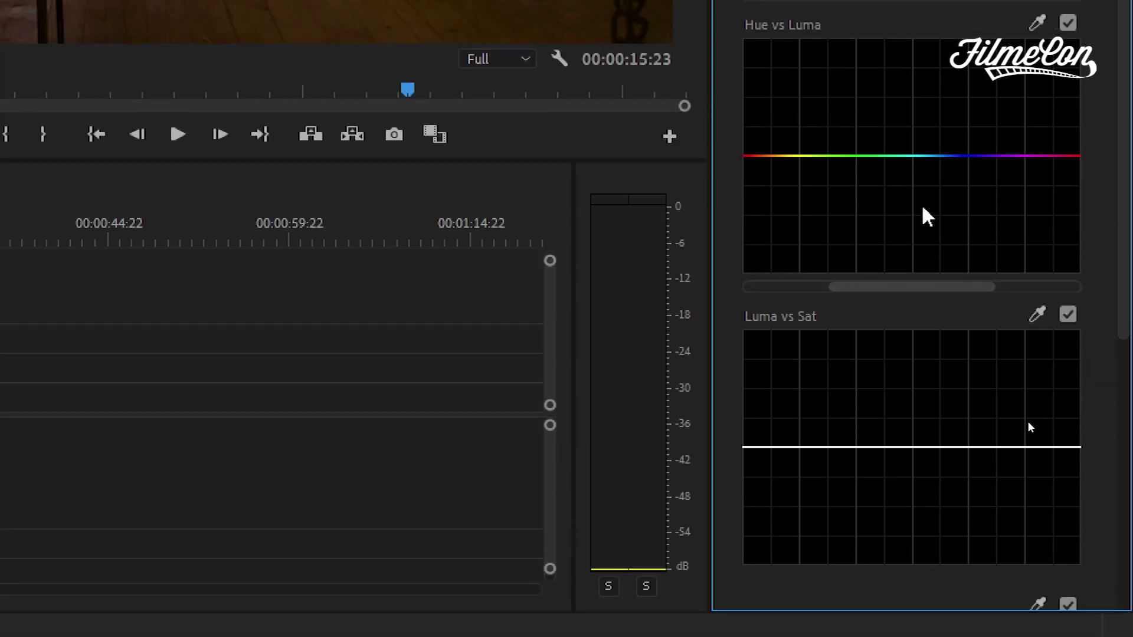
scroll(962, 215, "up", 10)
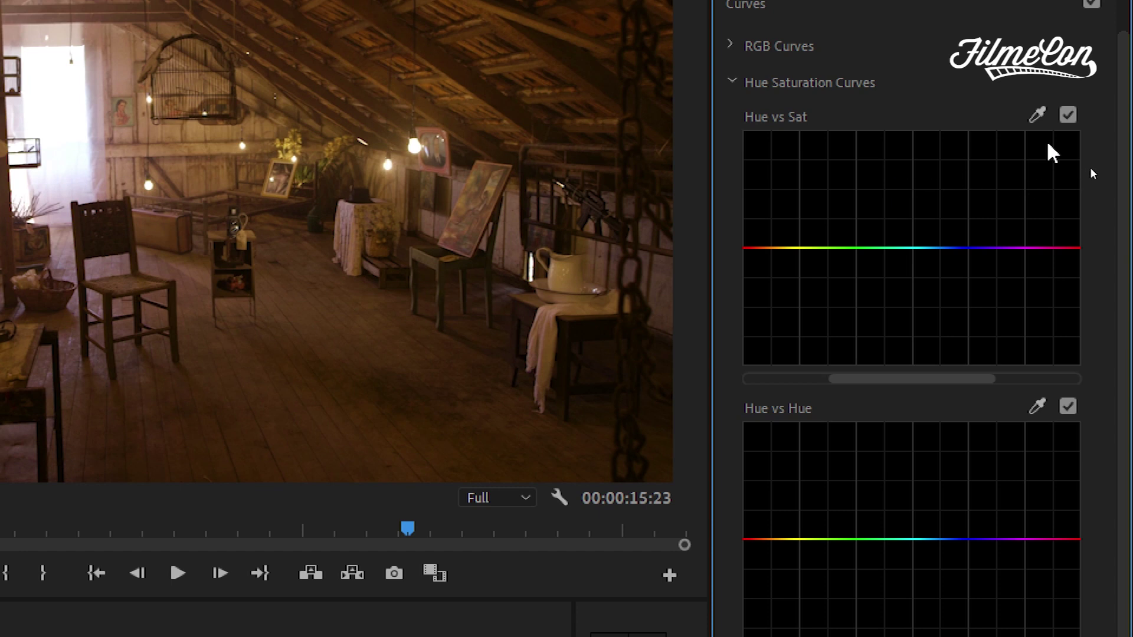
left_click(1037, 113)
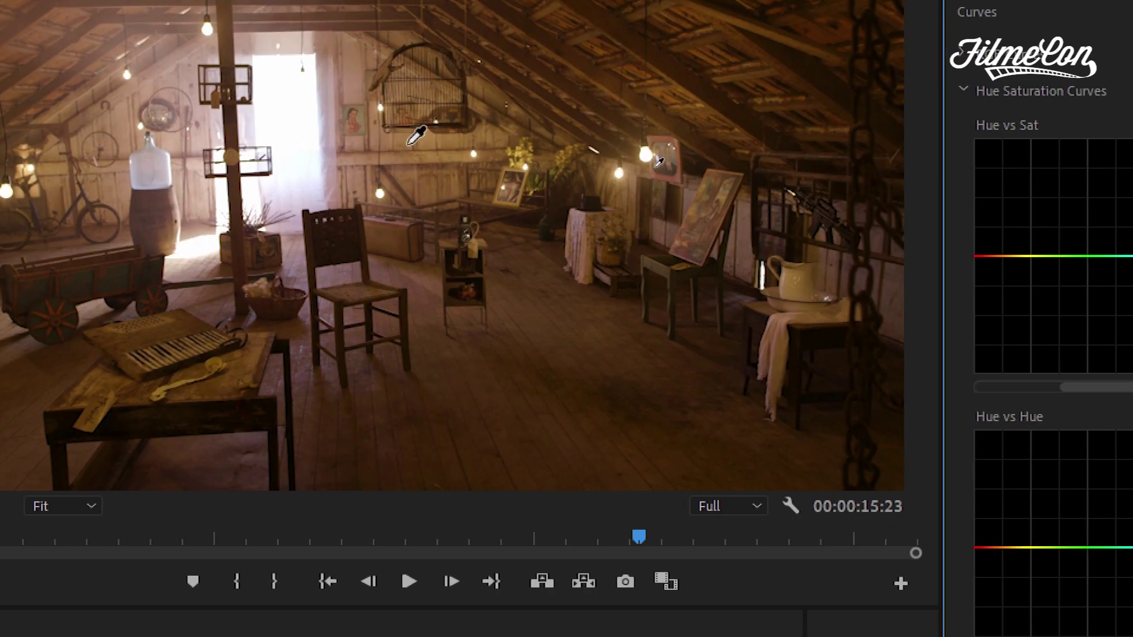
left_click(402, 144)
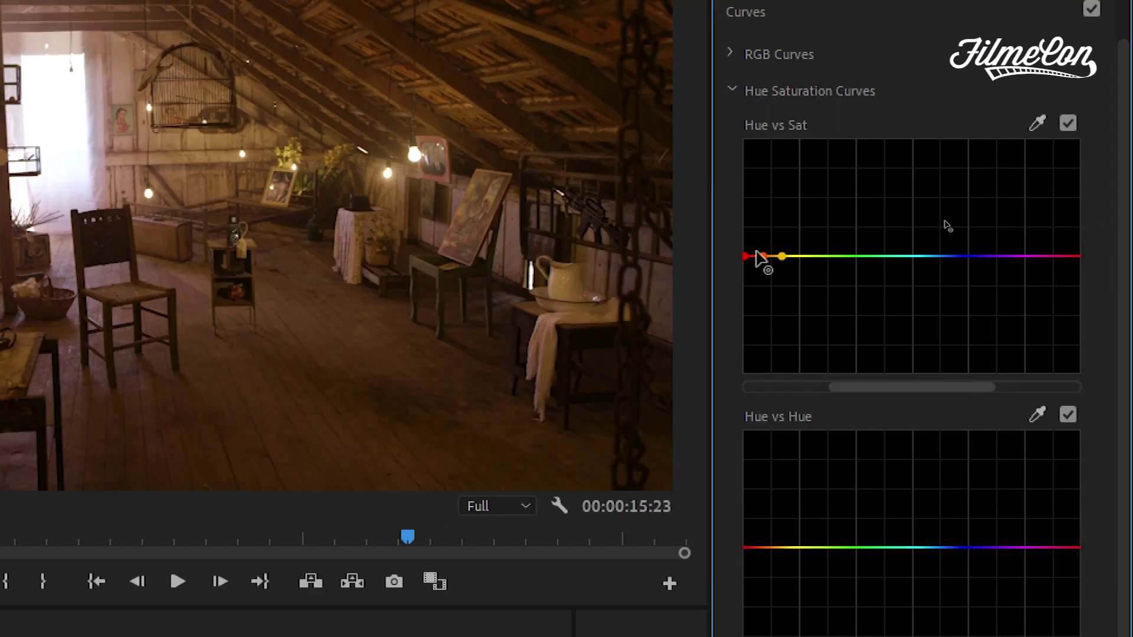
mouse_move(761, 262)
left_mouse_down()
mouse_move(760, 194)
mouse_move(765, 334)
mouse_move(763, 240)
left_mouse_up()
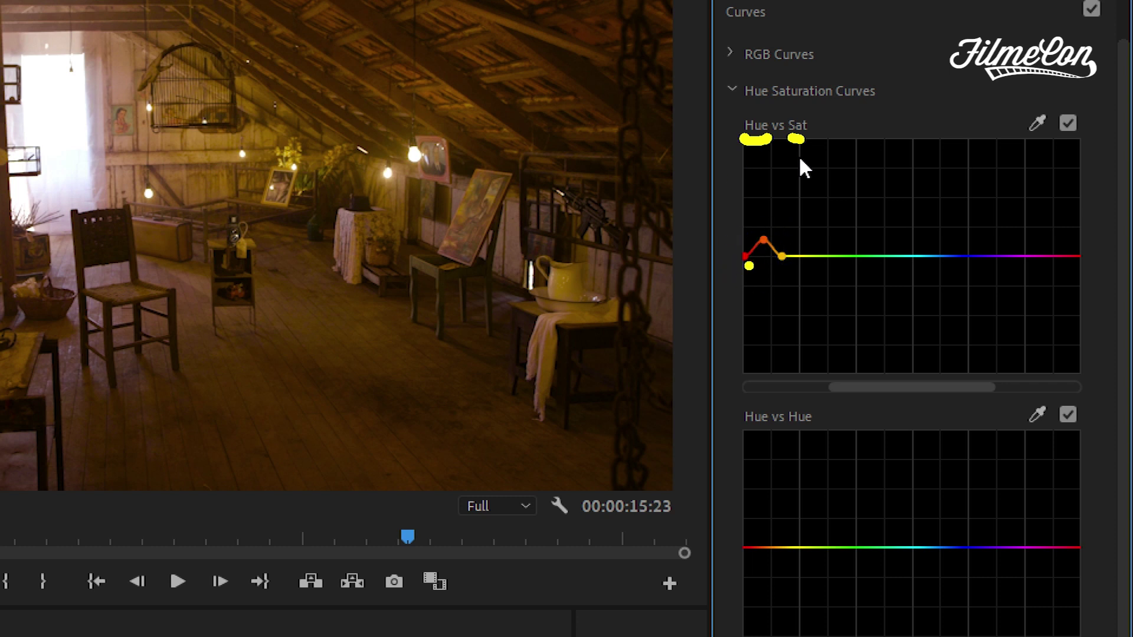
- Sample the attic wall for Hue vs Hue and shift its orange point slightly above the baseline for a warmer tone
scroll(834, 260, "down", 5)
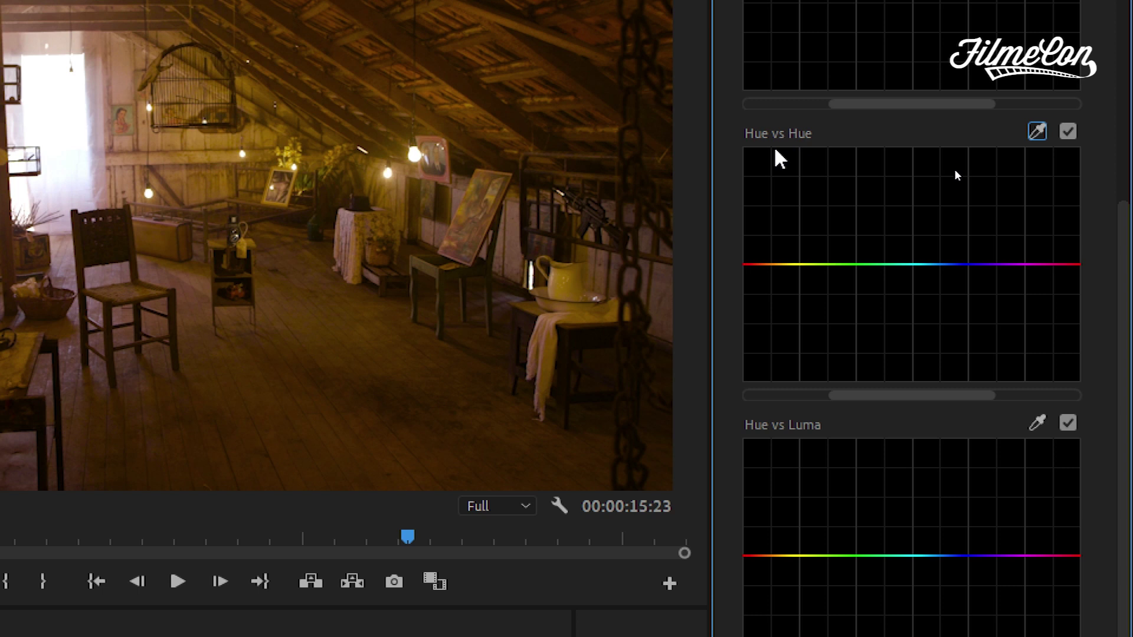
left_click(1036, 132)
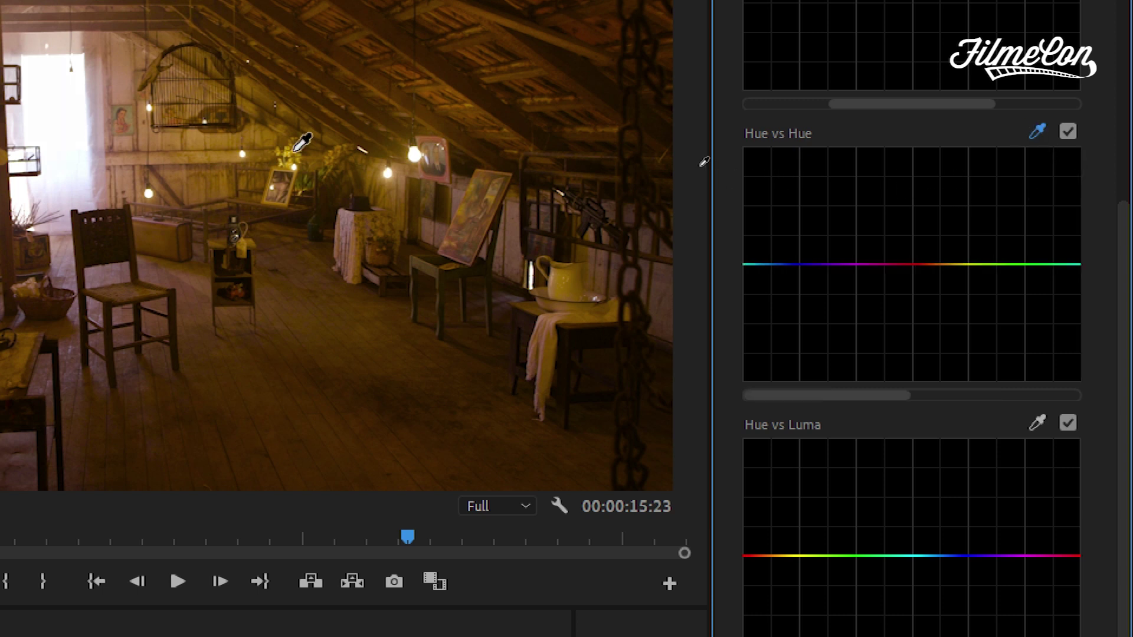
left_click(171, 129)
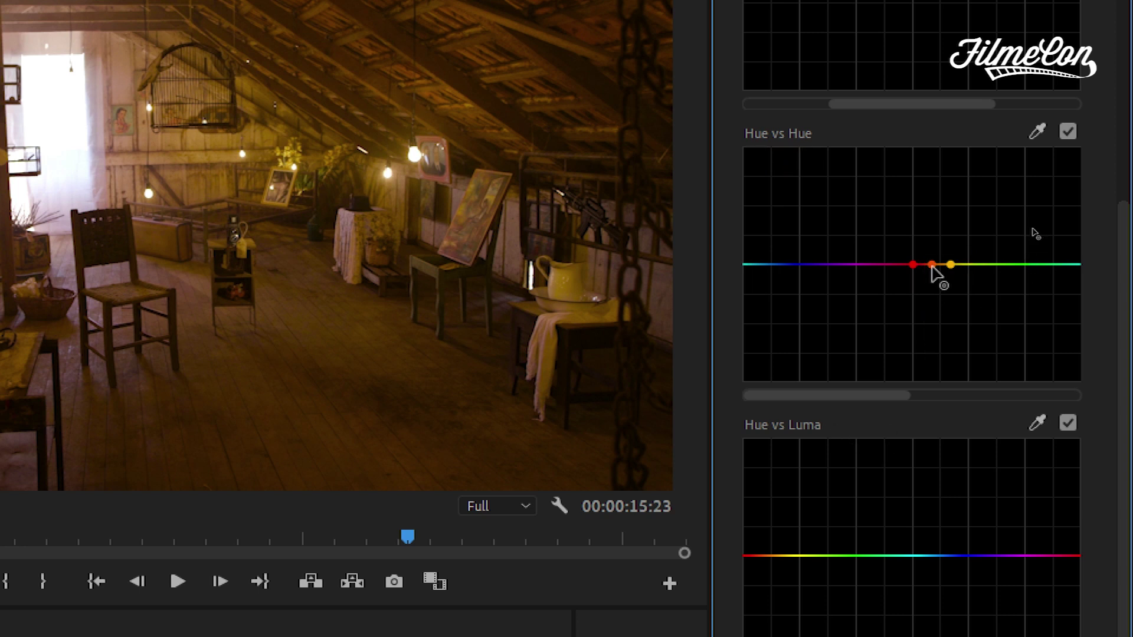
left_click_drag(932, 266, 931, 236)
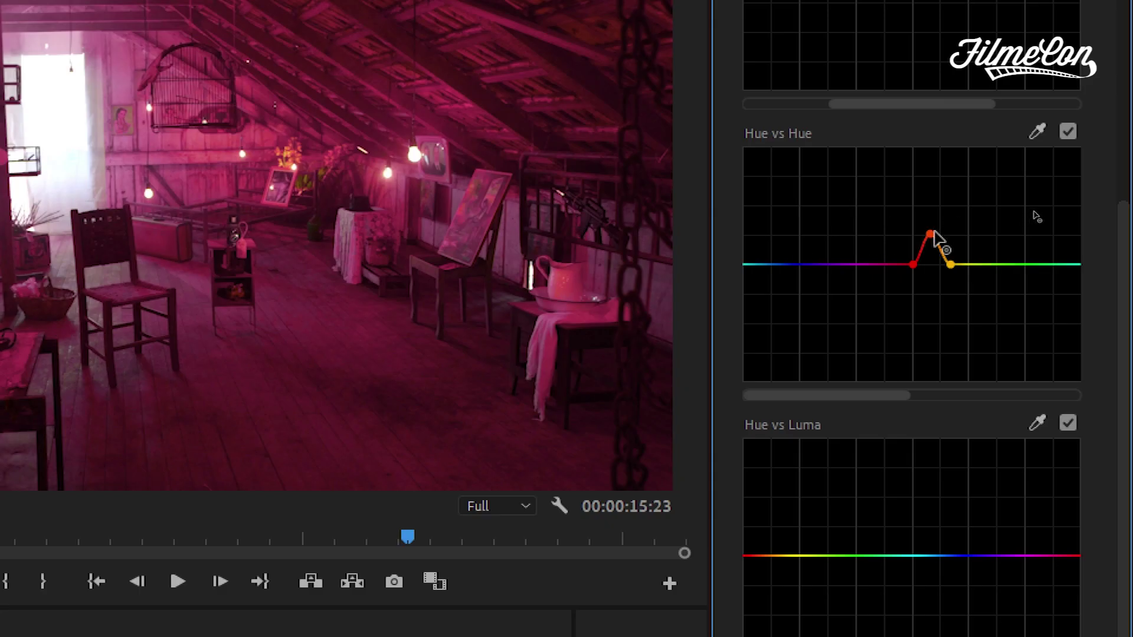
left_click_drag(934, 231, 928, 255)
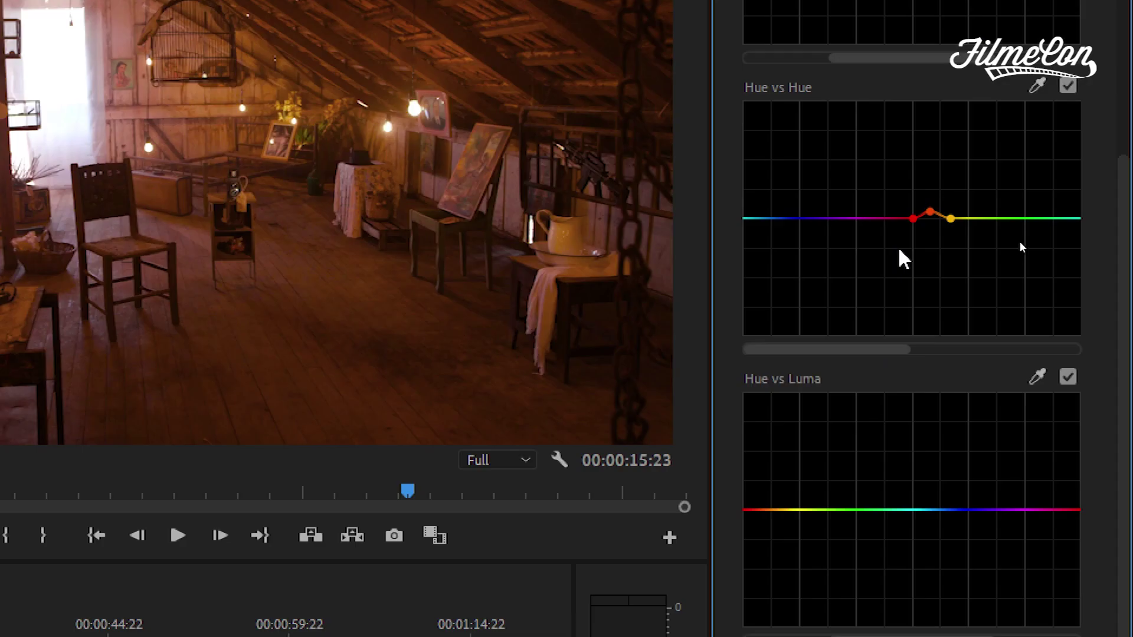
- Sample the wooden wall for Hue vs Luma, raise the orange point to the graph's upper limit and shift it to red
scroll(937, 330, "down", 5)
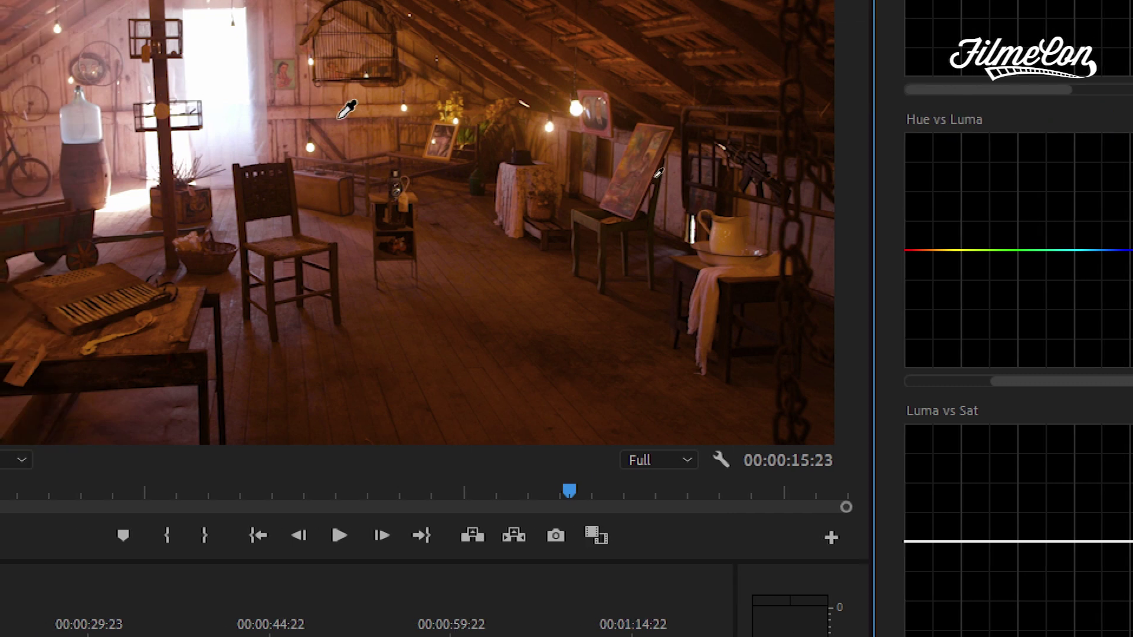
left_click(939, 250)
left_click_drag(906, 250, 907, 139)
mouse_move(752, 139)
left_mouse_down()
mouse_move(779, 347)
mouse_move(761, 382)
mouse_move(754, 149)
left_mouse_up()
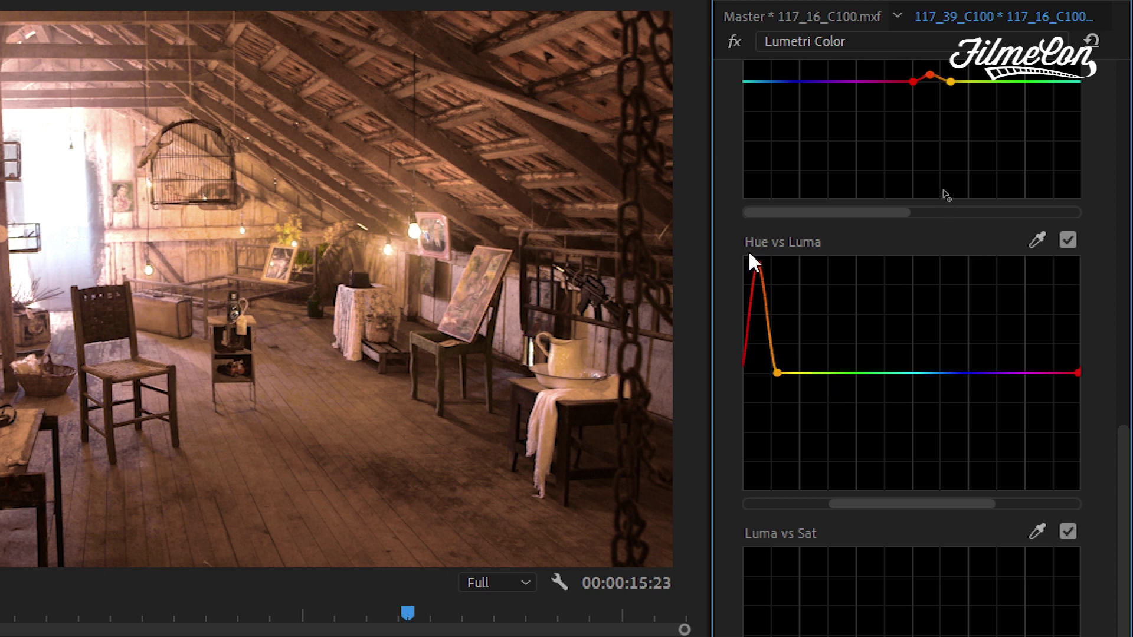
mouse_move(758, 270)
left_mouse_down()
mouse_move(767, 262)
mouse_move(744, 260)
left_mouse_up()
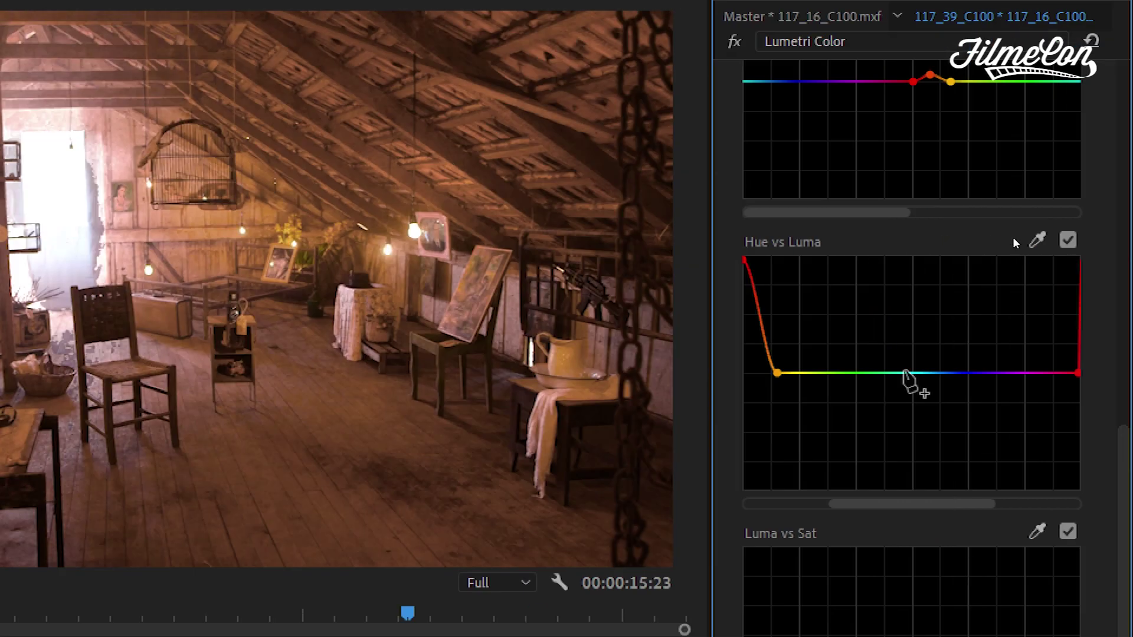
- Reset the Hue vs Luma curve to its flat baseline
double_click(823, 337)
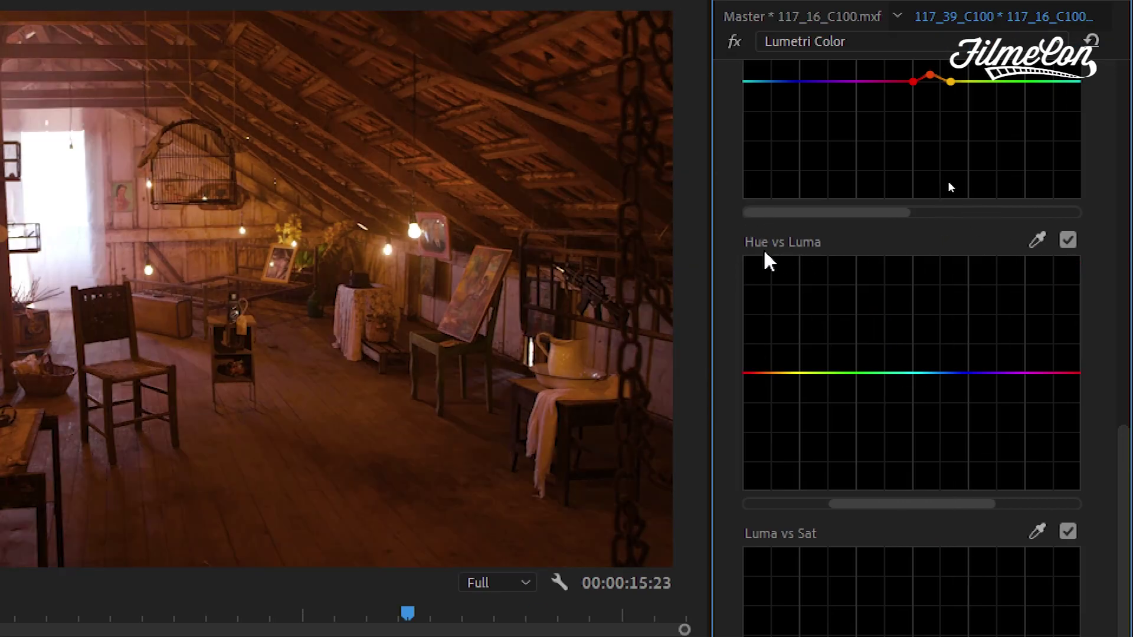
- Try raising and lowering a cyan-green point between yellow and purple anchors on the Hue vs Luma curve, and reset the curve
left_click(781, 373)
left_click(1019, 373)
left_click_drag(903, 372, 894, 325)
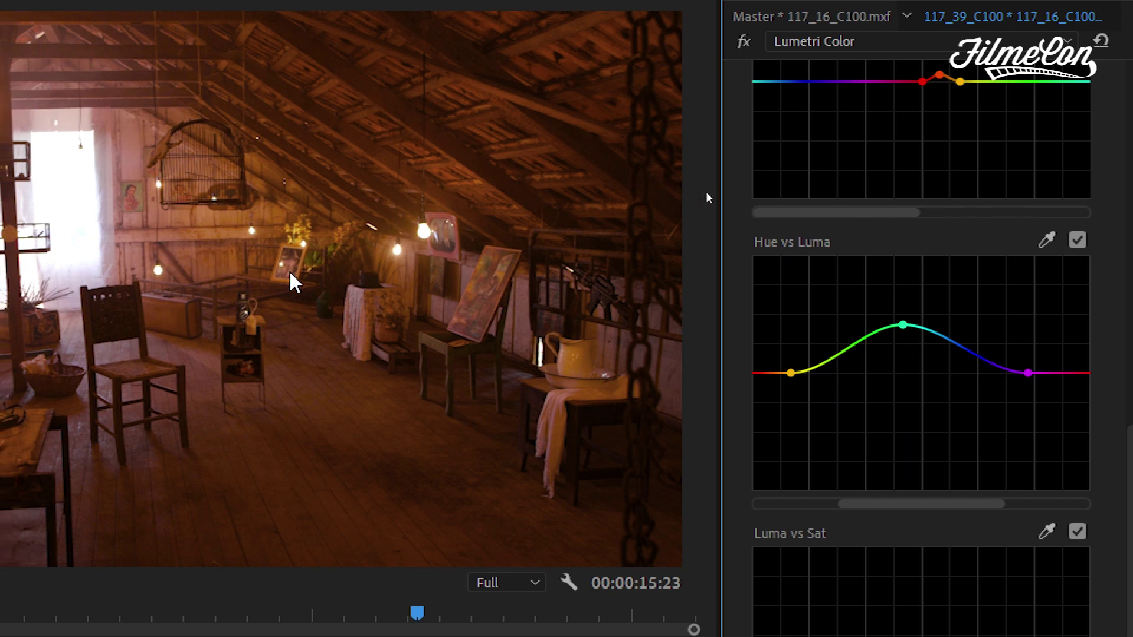
left_click_drag(907, 330, 892, 463)
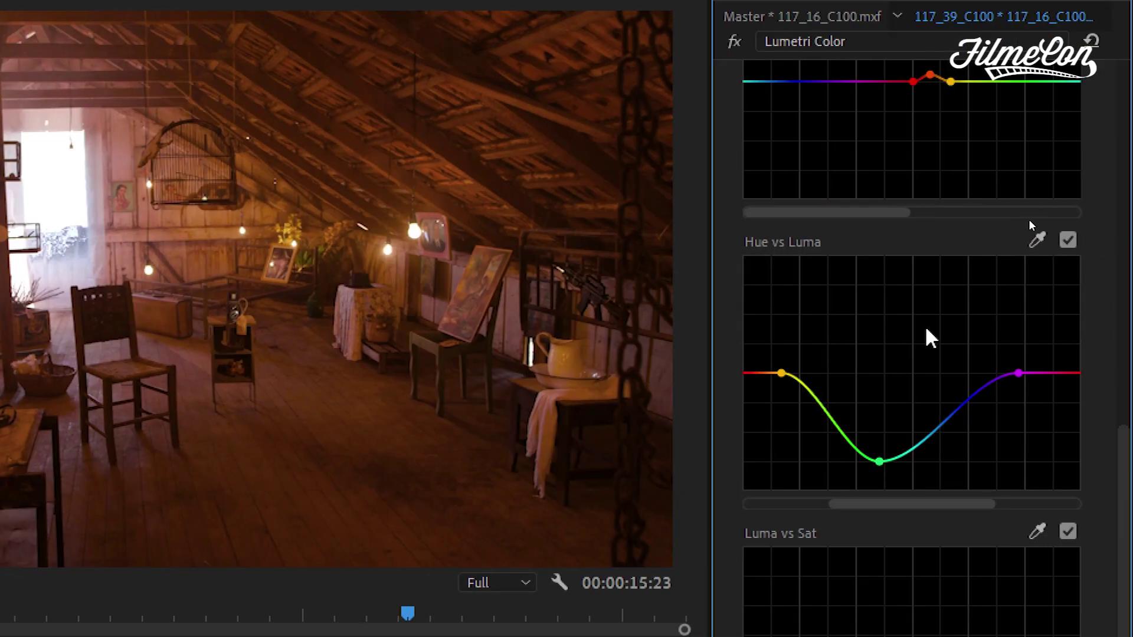
double_click(925, 330)
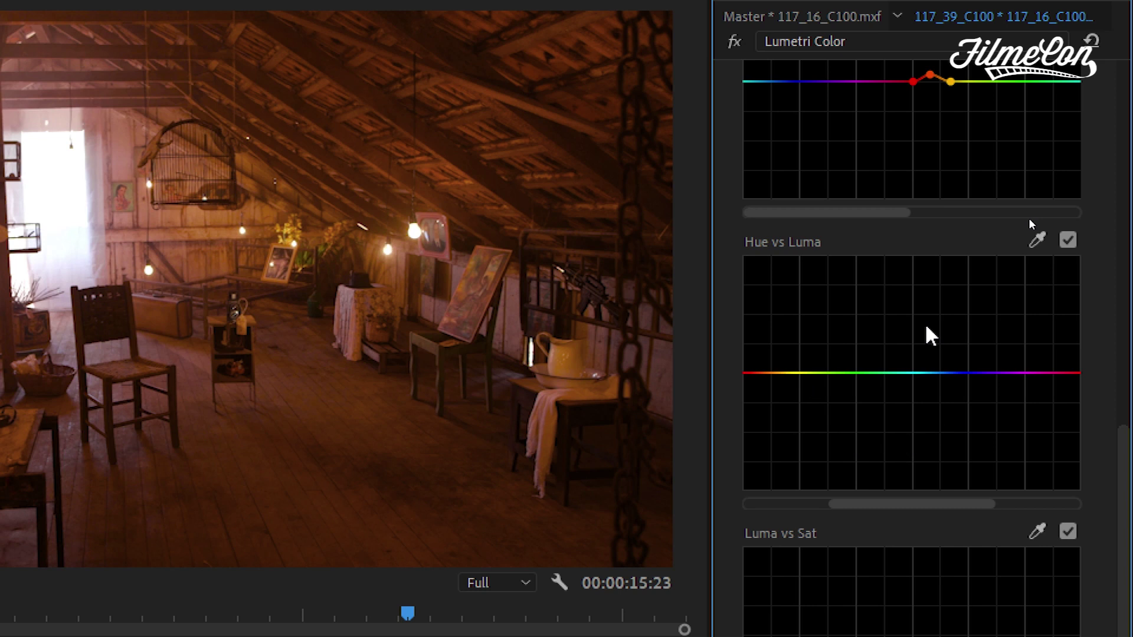
- On the Luma vs Sat curve, pull the darkest shadows well below the baseline and anchor the midtones and highlights on it
scroll(917, 366, "down", 4)
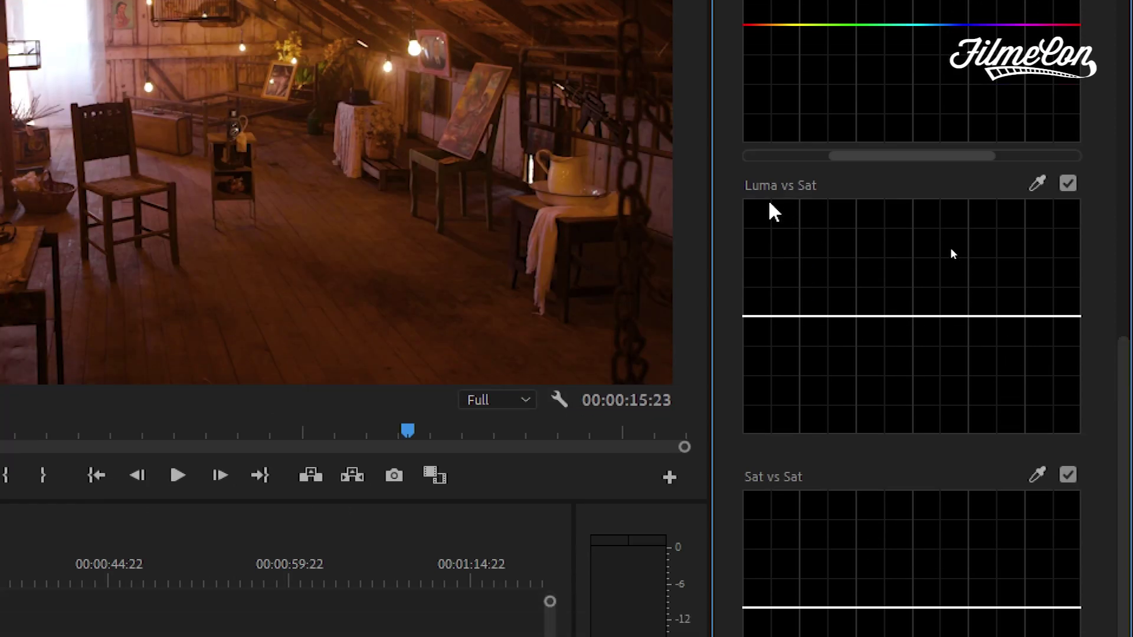
left_click(785, 223)
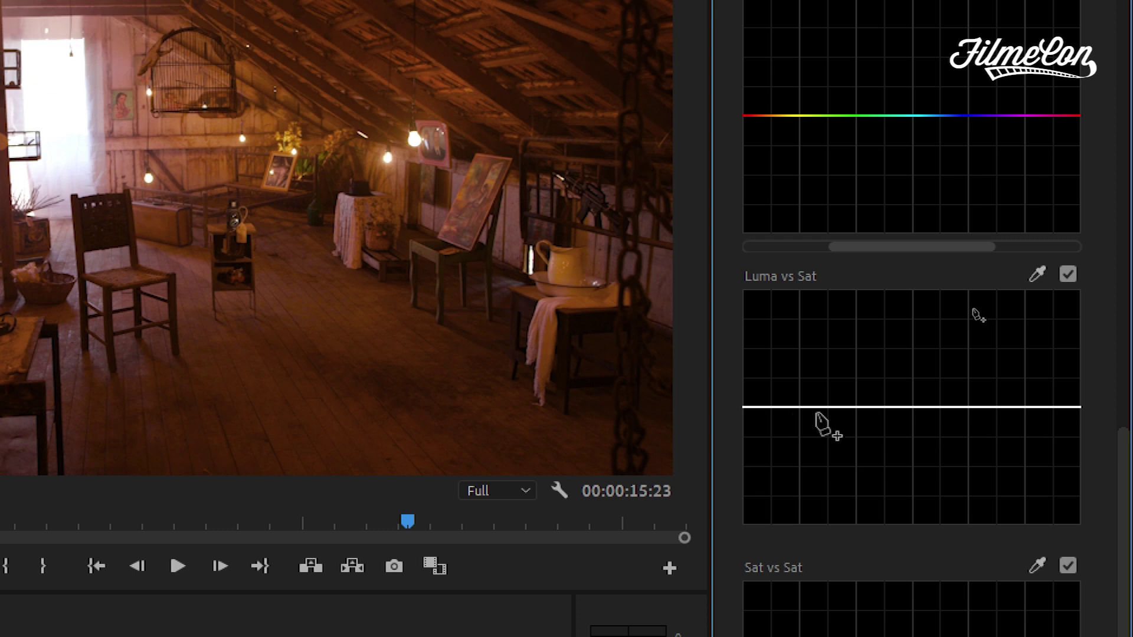
left_click(745, 407)
left_click_drag(746, 407, 734, 502)
left_click_drag(773, 466, 765, 447)
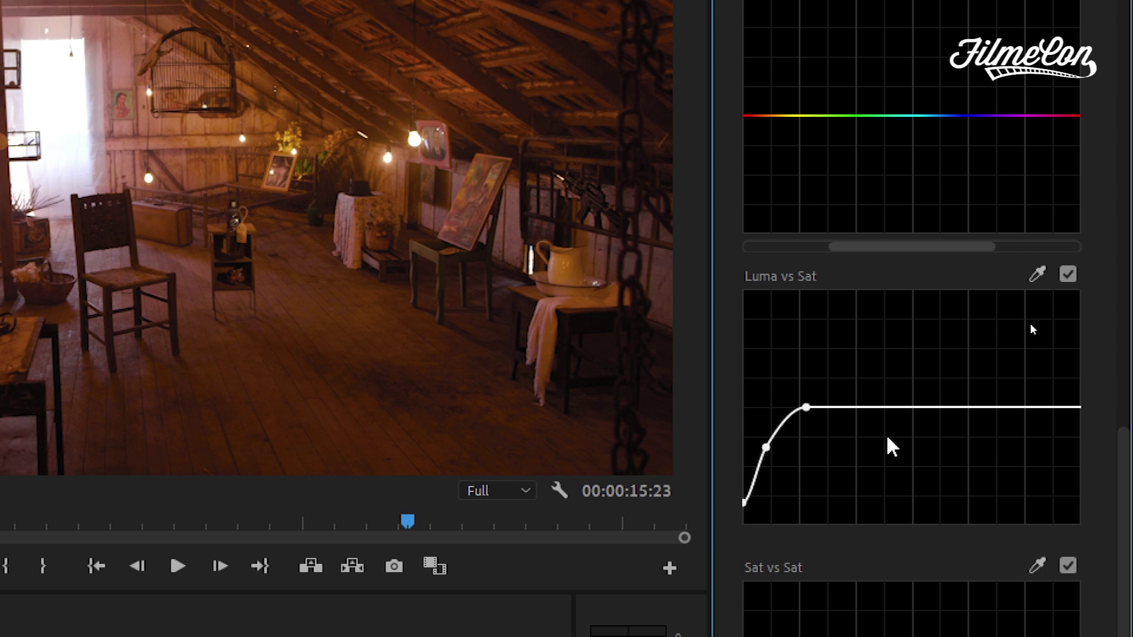
left_click(982, 408)
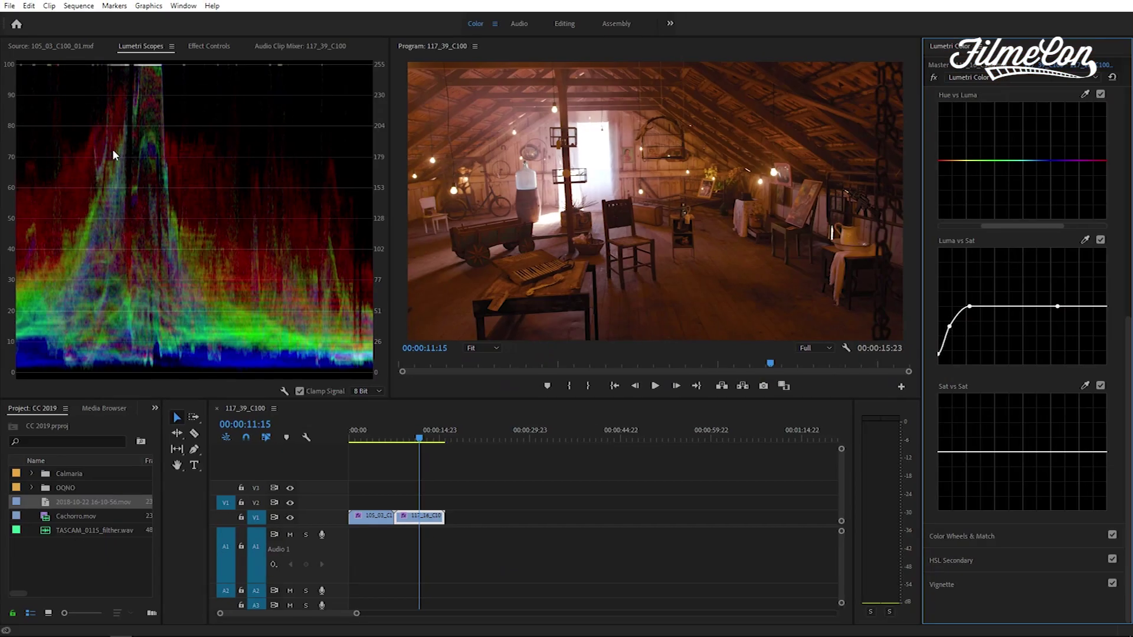
- Switch the Lumetri Scopes from the RGB waveform to the Vectorscope YUV preset
right_click(182, 138)
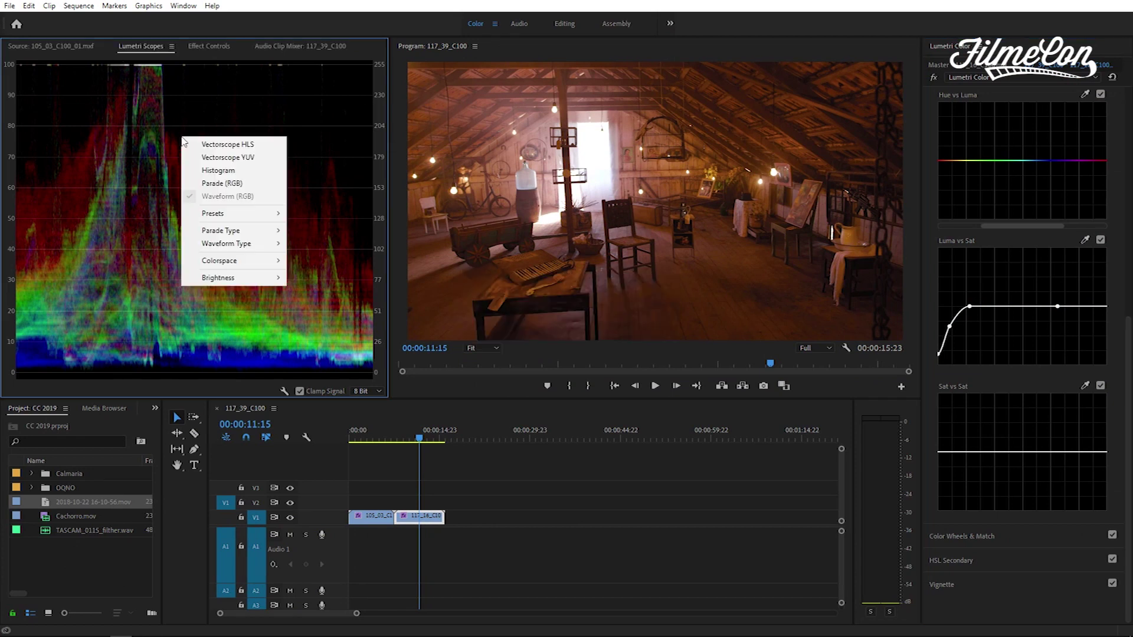
mouse_move(226, 217)
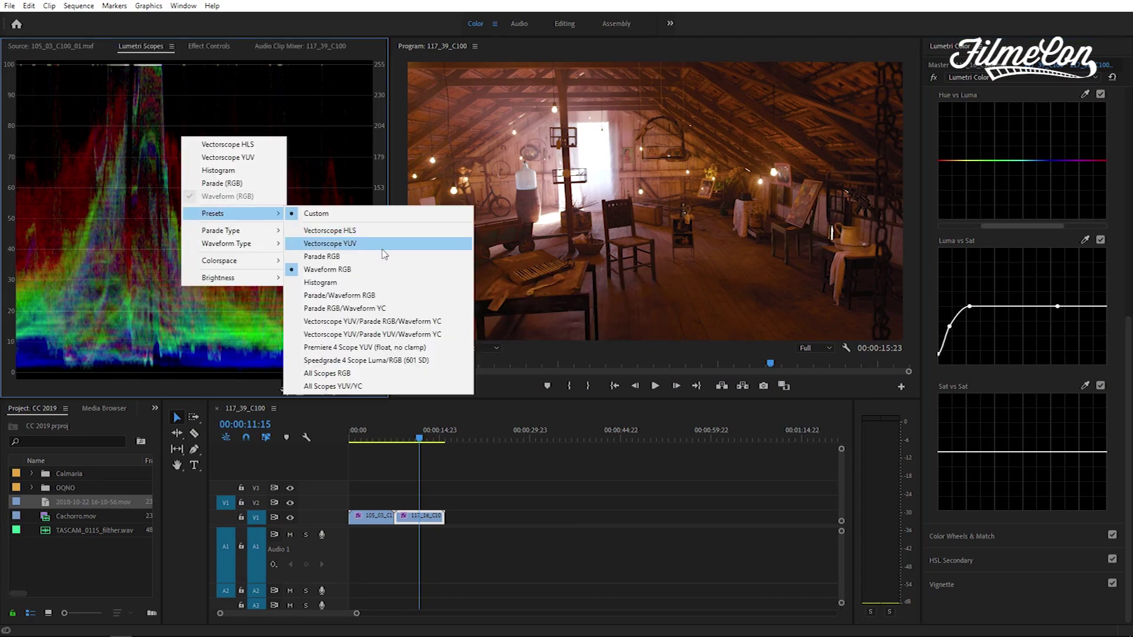
left_click(332, 249)
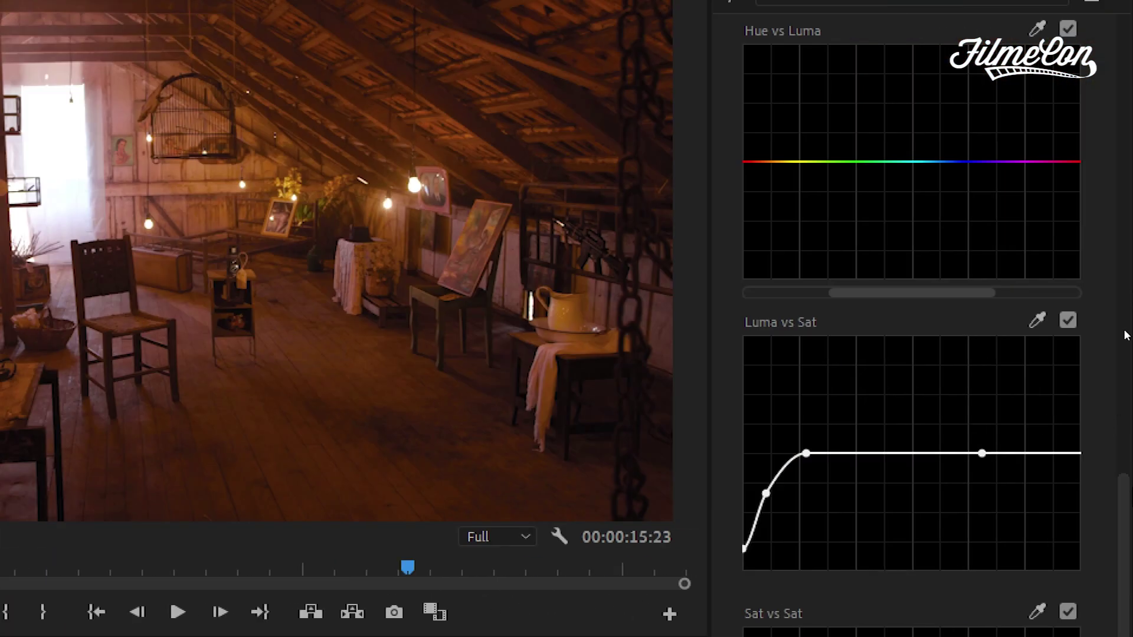
- Lower the highlight end of the Luma vs Sat curve, and display the Waveform (YC) scope alongside the vectorscope
left_click_drag(1049, 453, 1071, 522)
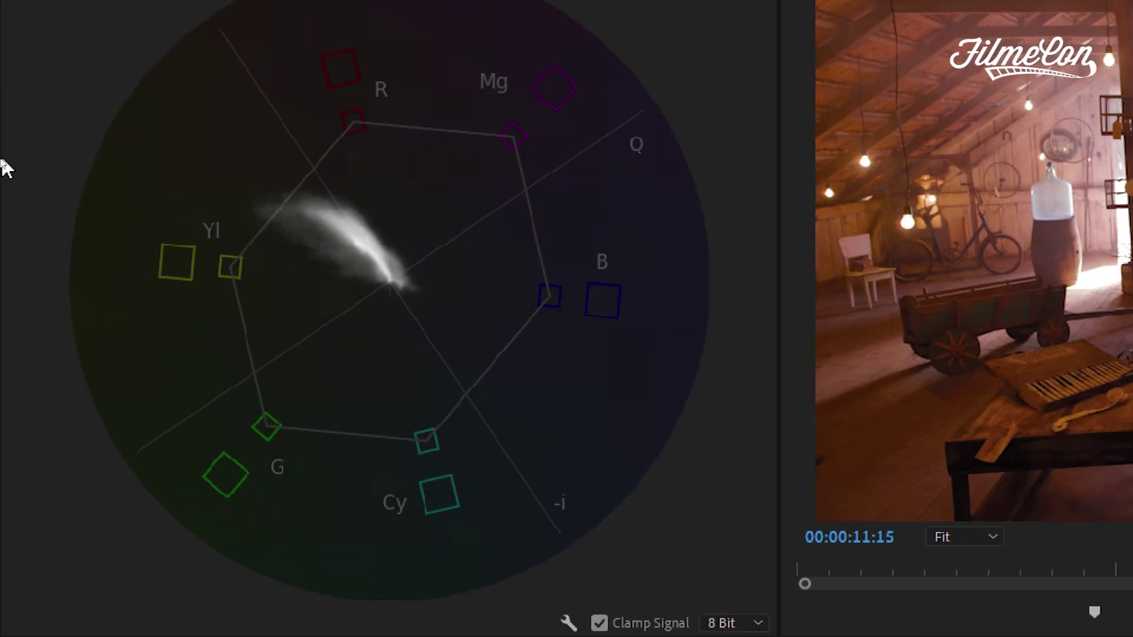
right_click(294, 225)
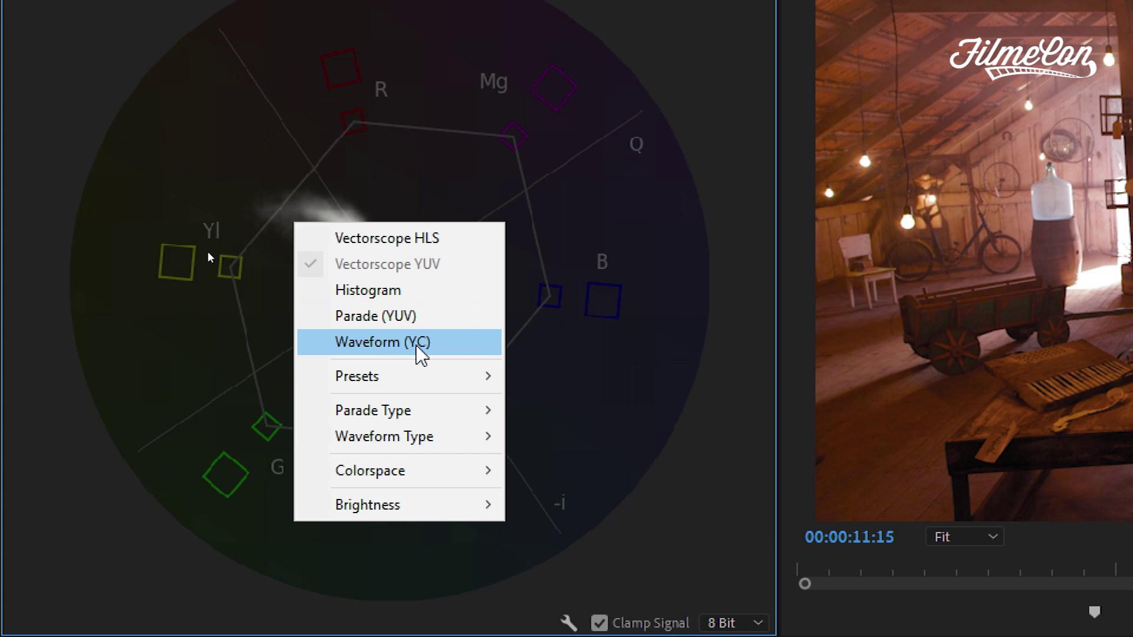
left_click(417, 351)
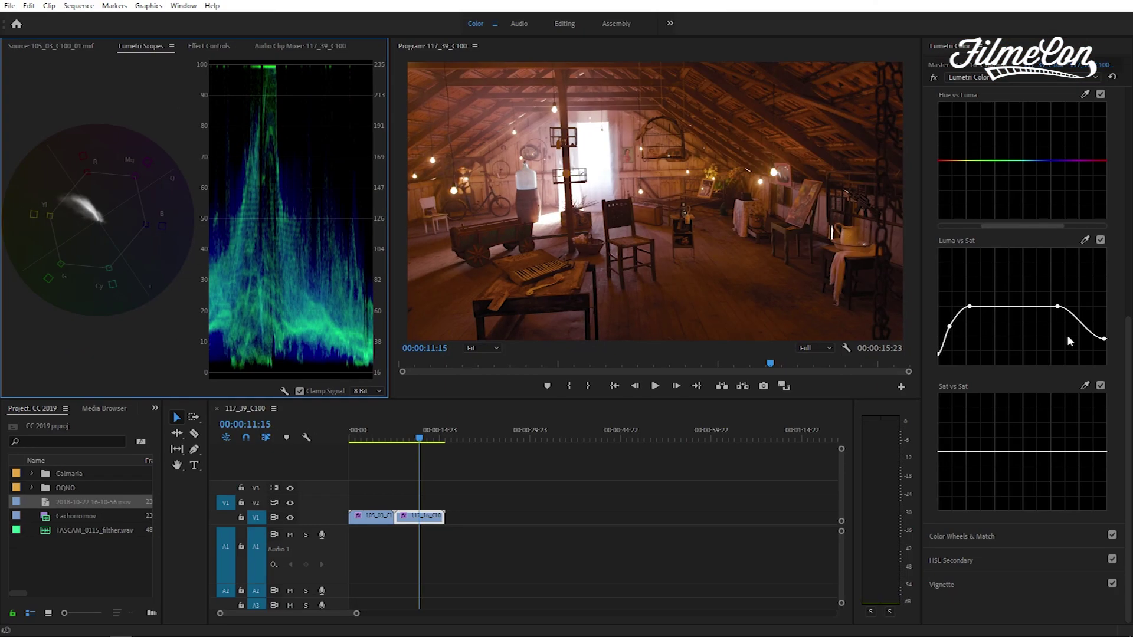
mouse_move(1103, 338)
left_mouse_down()
mouse_move(1083, 263)
mouse_move(1092, 331)
mouse_move(1104, 340)
left_mouse_up()
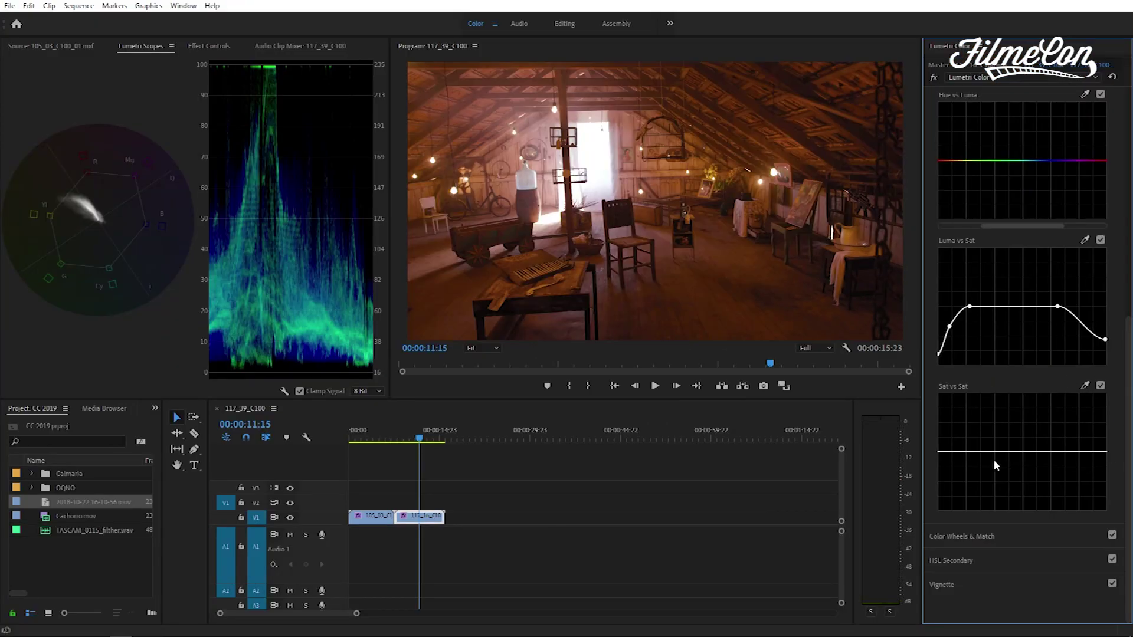
- On the Sat vs Sat curve, anchor the middle range on the baseline and lower the low-saturation and high-saturation ends
left_click(963, 452)
left_click_drag(1047, 452, 1056, 533)
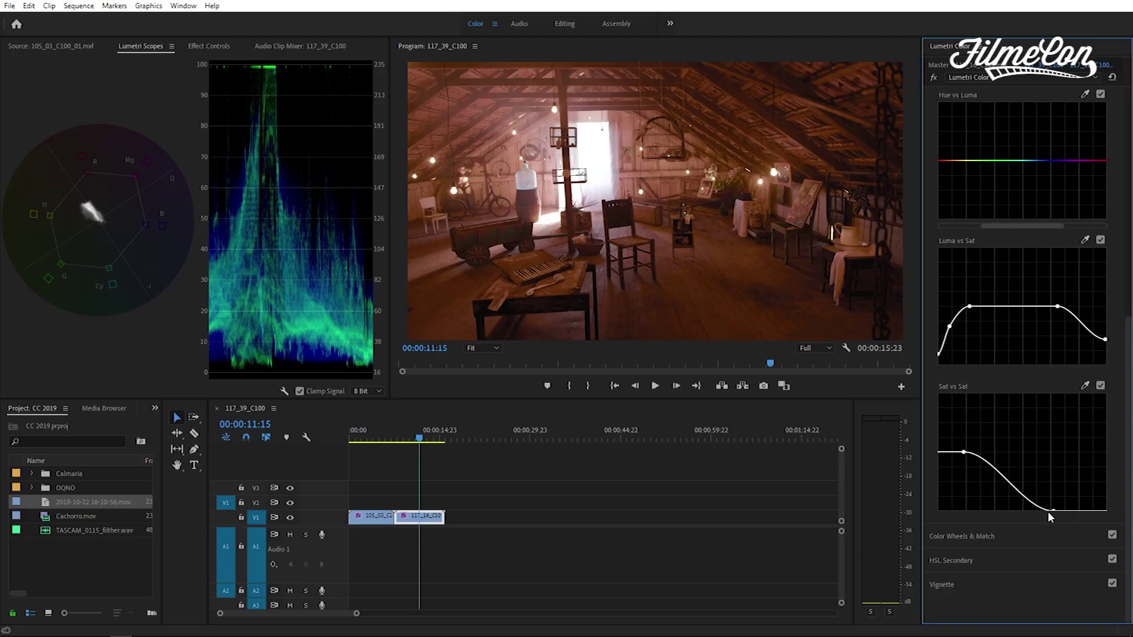
left_click_drag(1053, 515, 982, 536)
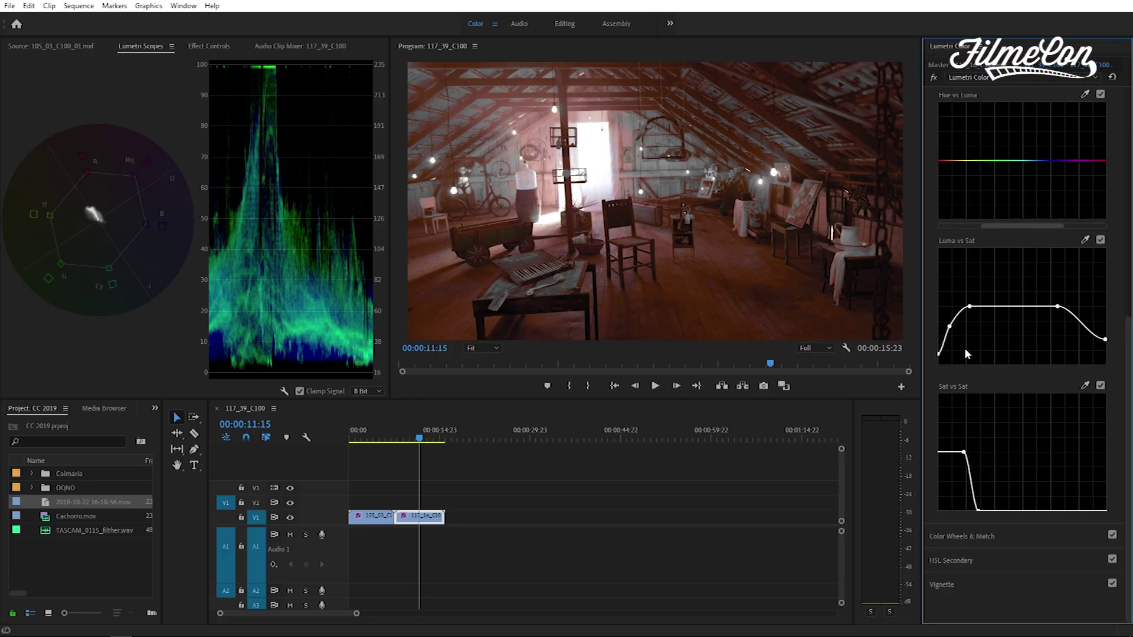
left_click_drag(939, 453, 939, 472)
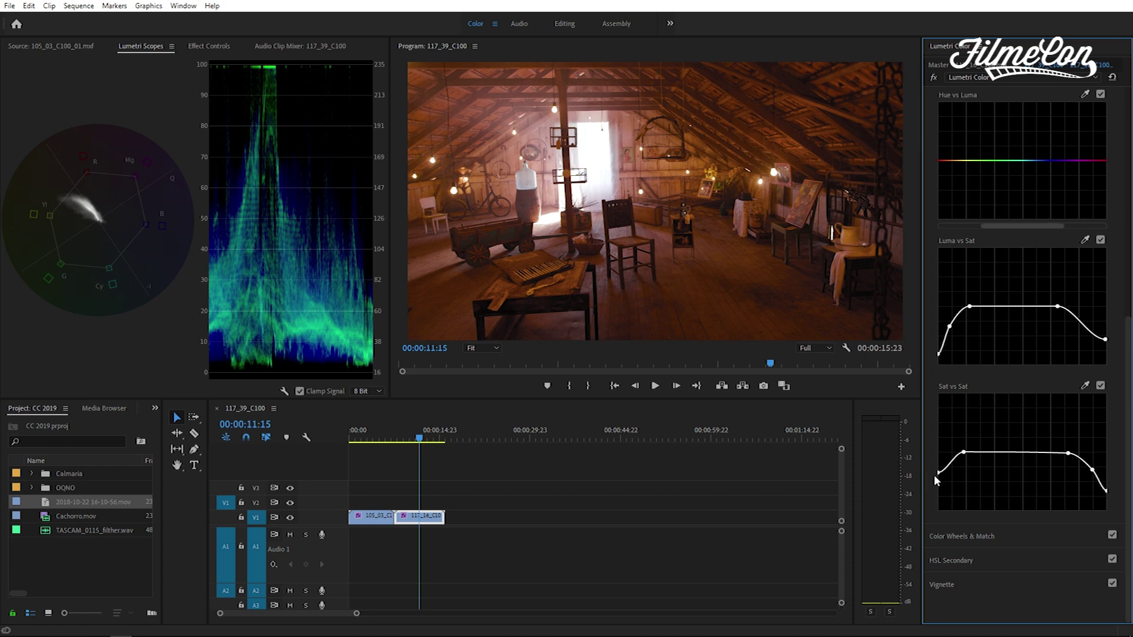
left_click_drag(934, 475, 938, 484)
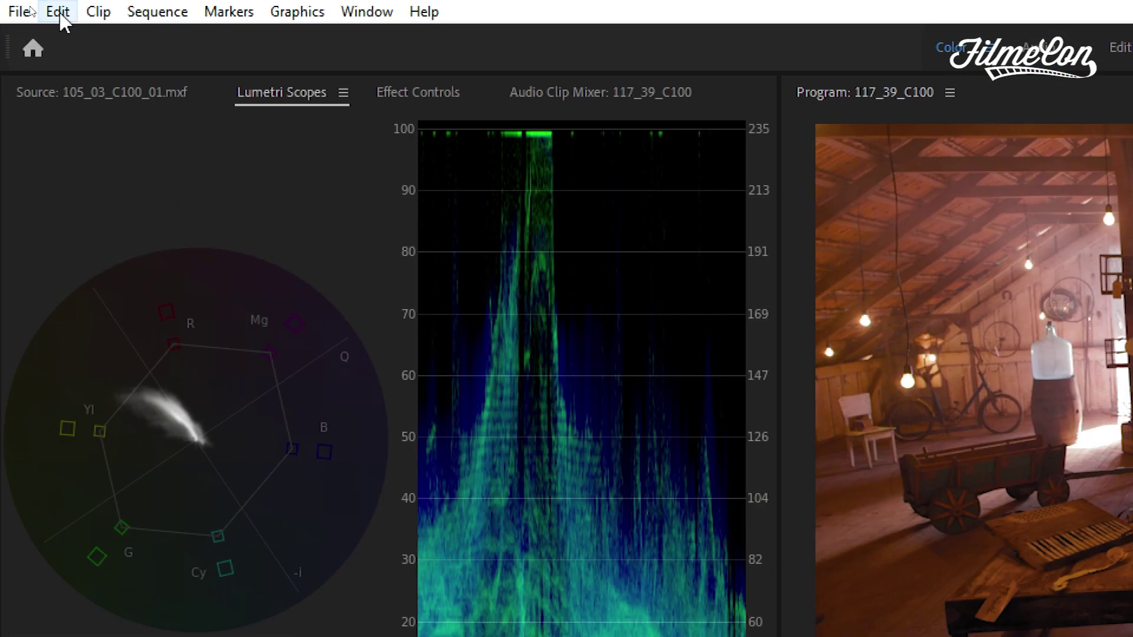
- Examine the Enable Display Color Management option in the General preferences, and close the dialog without applying changes
left_click(59, 13)
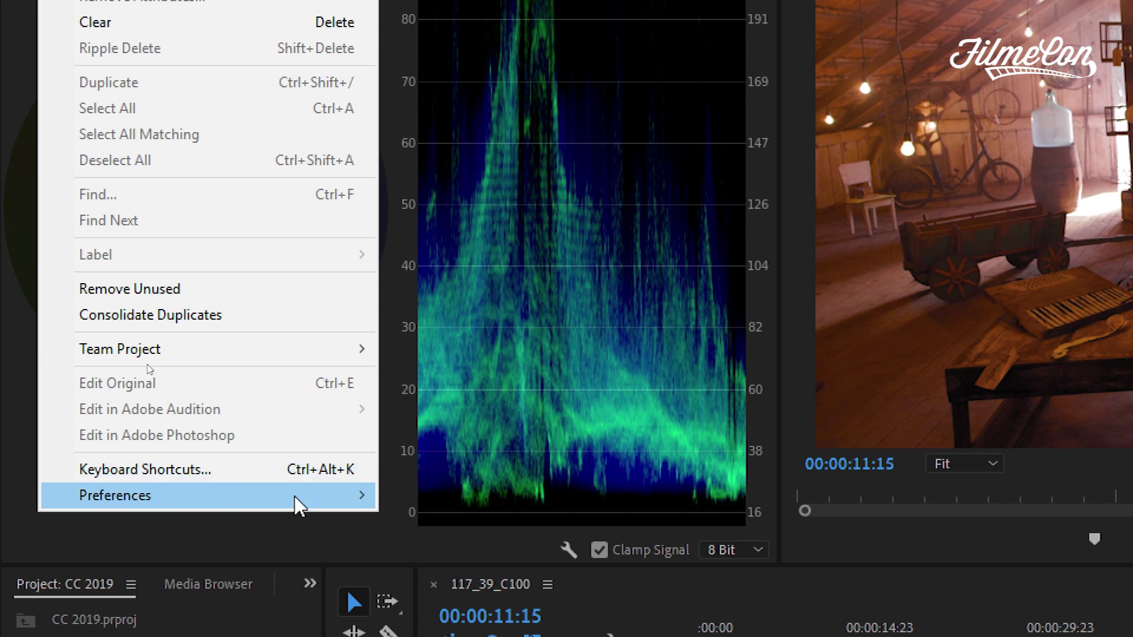
mouse_move(298, 502)
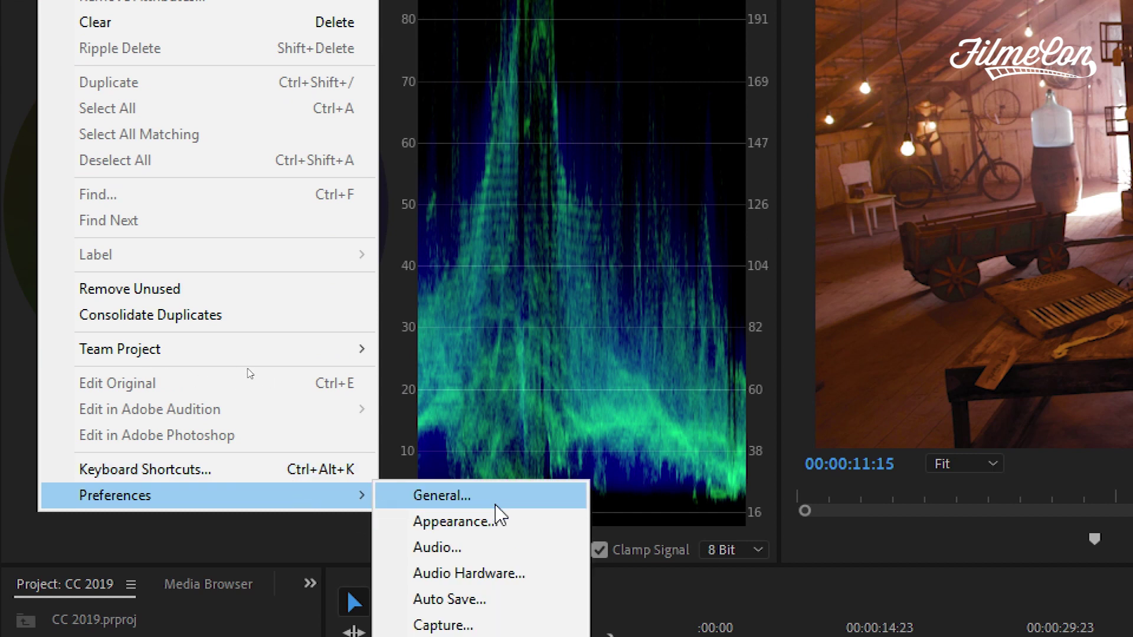
key("Escape")
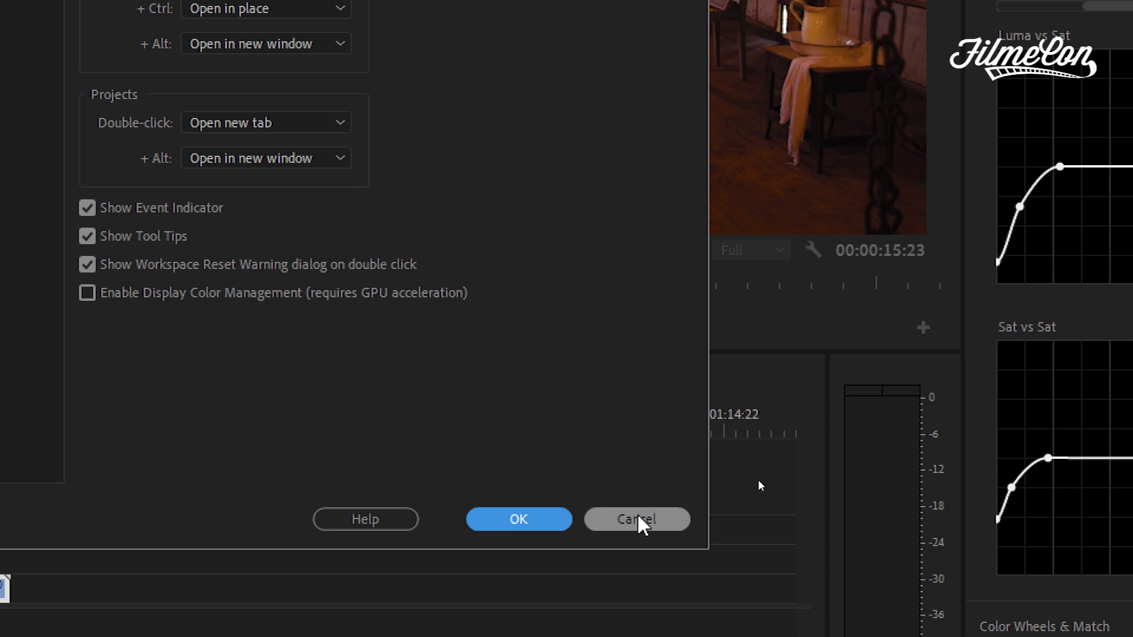
left_click(636, 520)
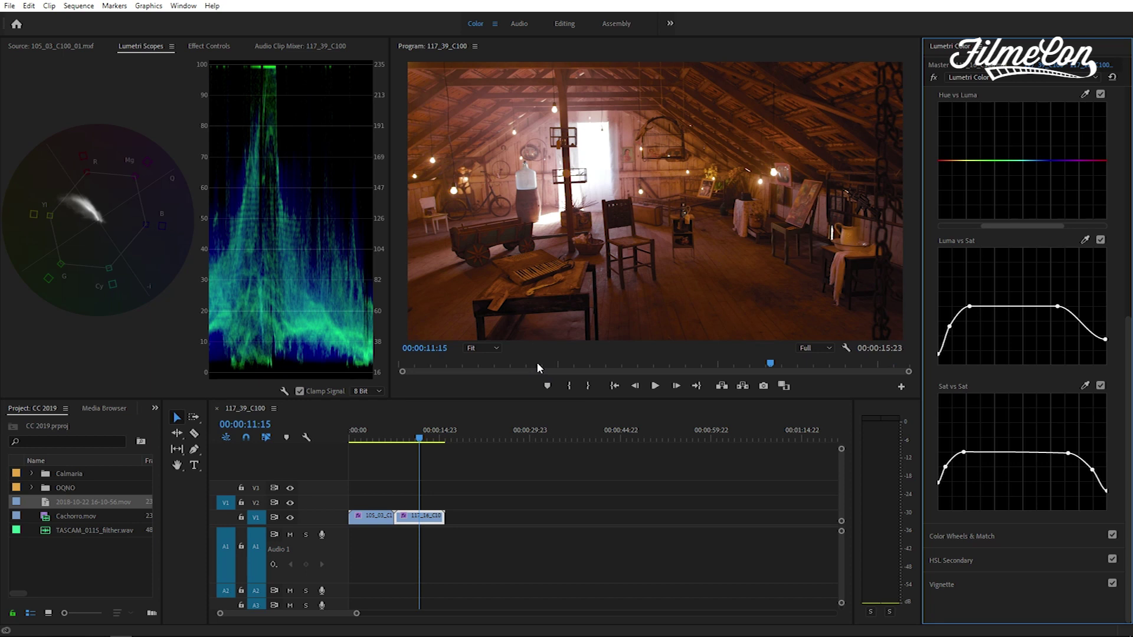
- Save the project
key("ctrl+s")
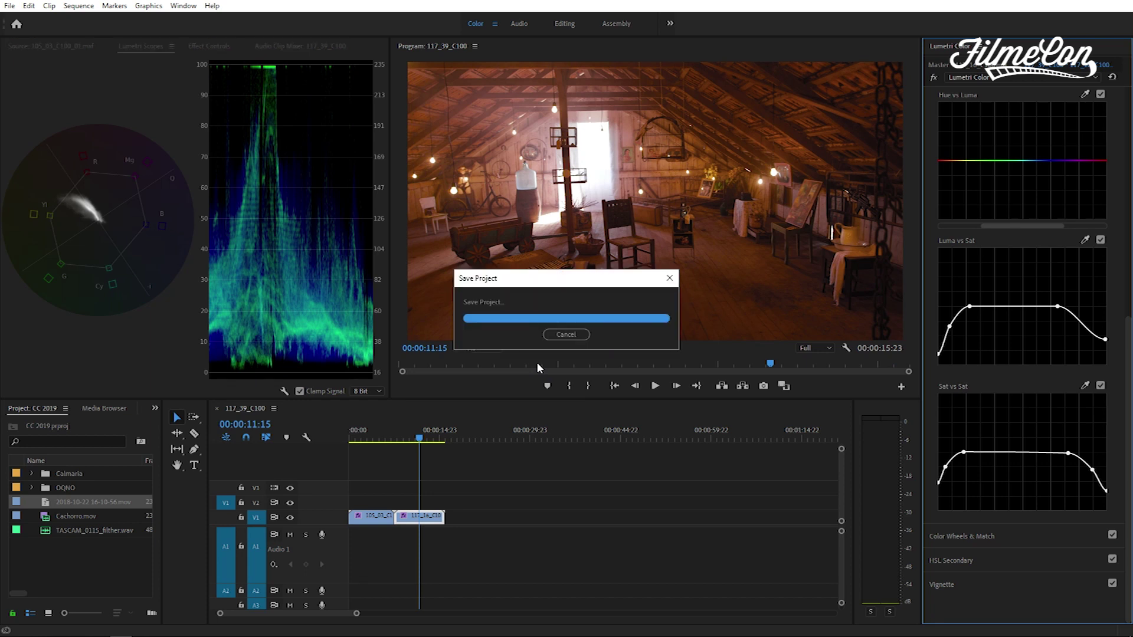